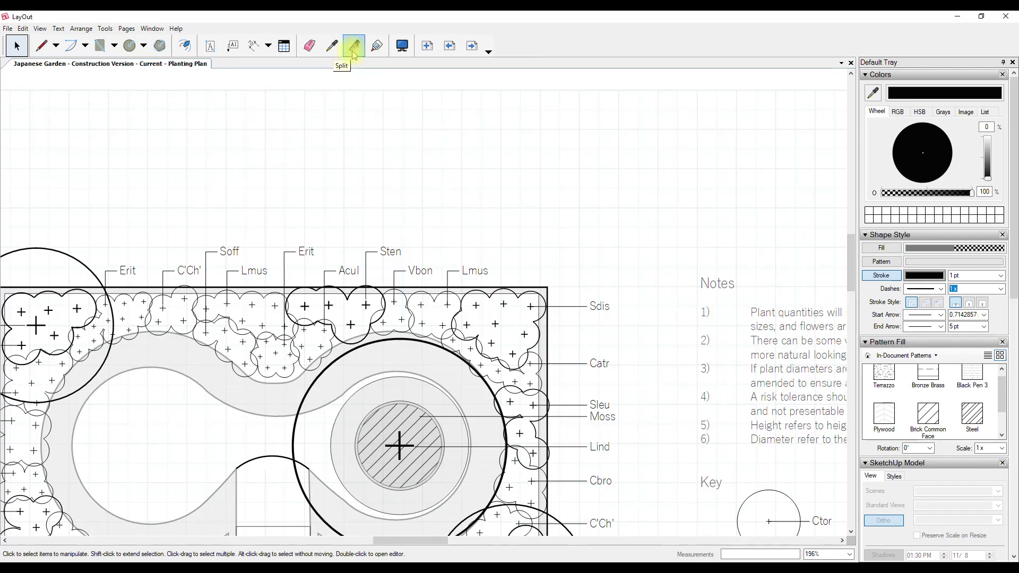
# Step: Draw a long horizontal line across the blank space above the Planting Plan drawing
pyautogui.click(376, 46)
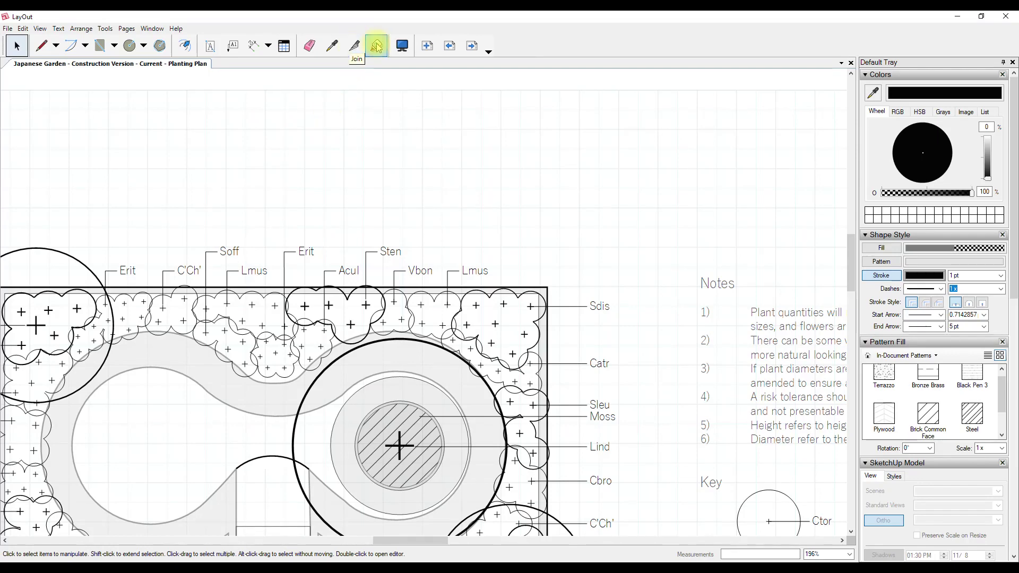
pyautogui.moveTo(413, 148); pyautogui.dragTo(455, 200, button='middle')
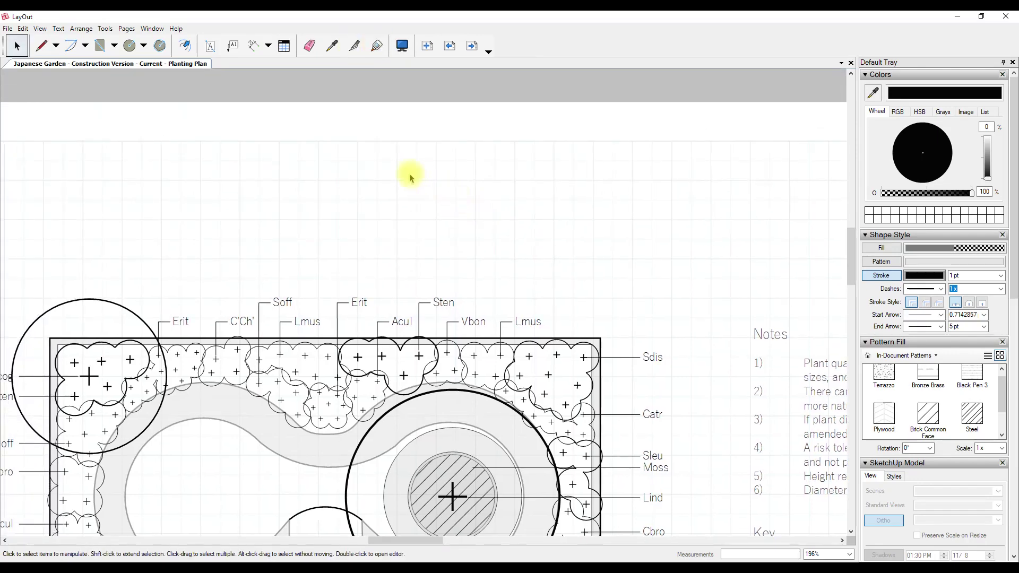
pyautogui.press('l')
pyautogui.click(239, 207)
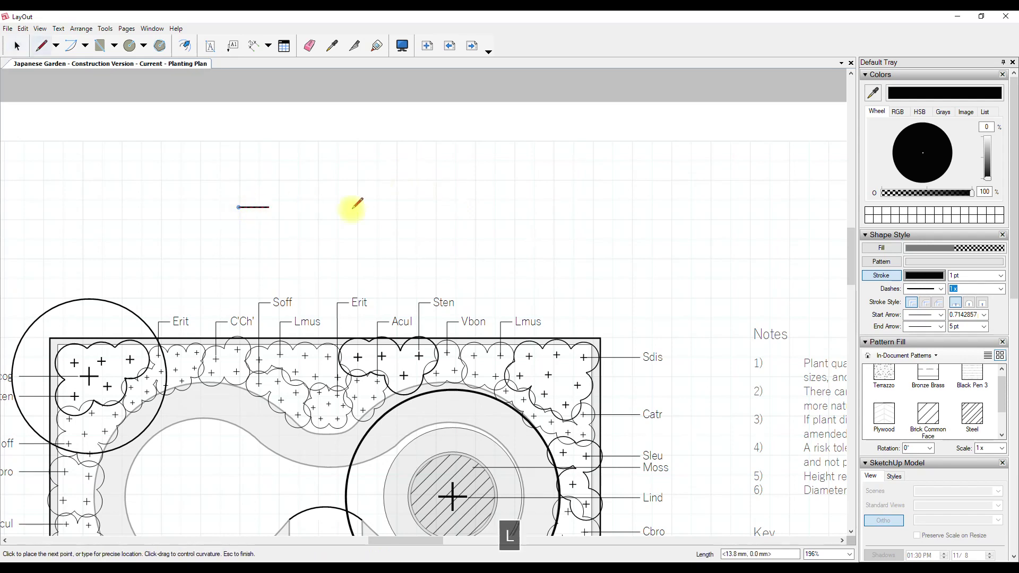
pyautogui.click(616, 207)
pyautogui.press('space')
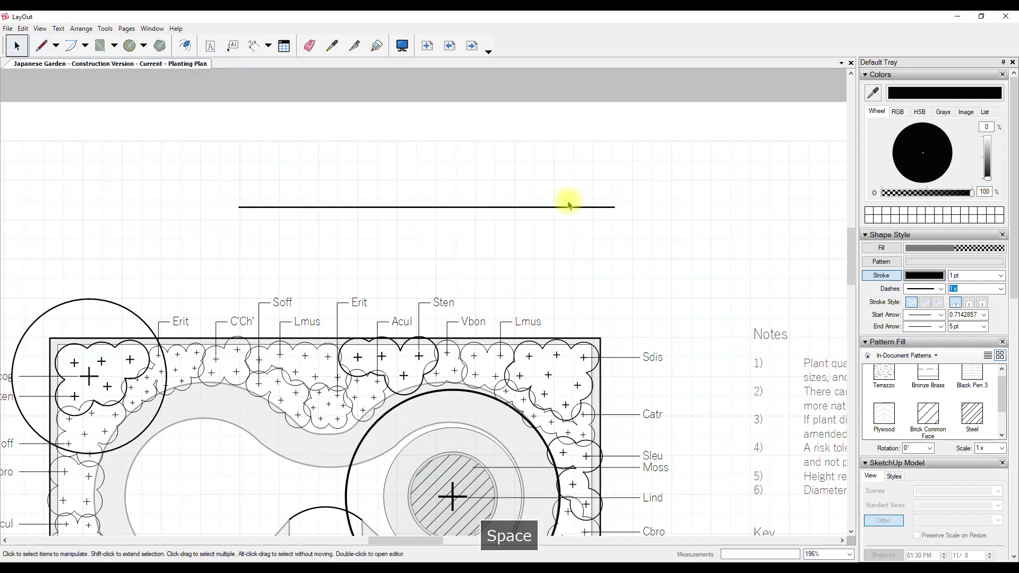
pyautogui.click(355, 47)
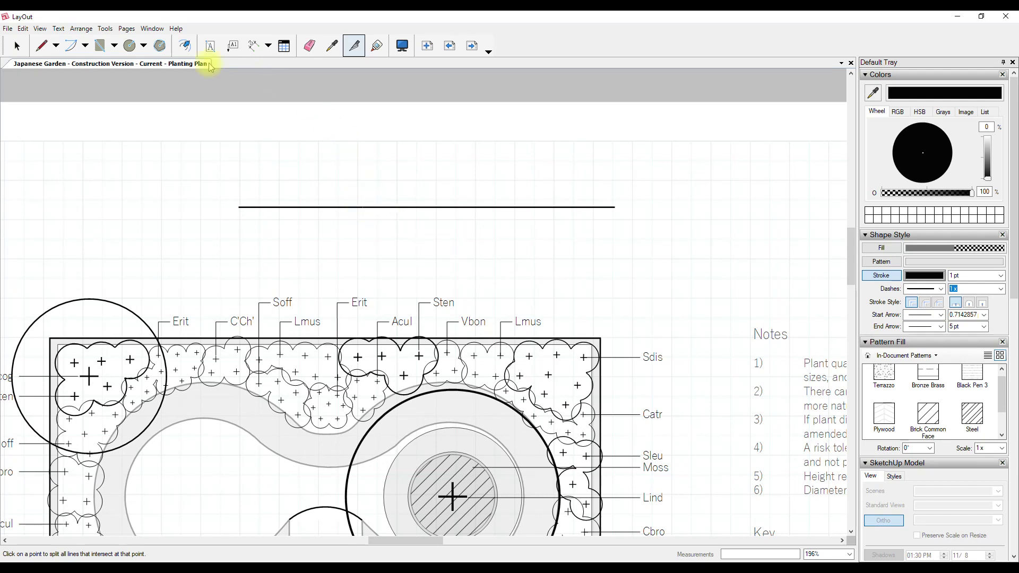
# Step: Drag the right piece of the split line away, then slide it back against the left piece
pyautogui.click(16, 46)
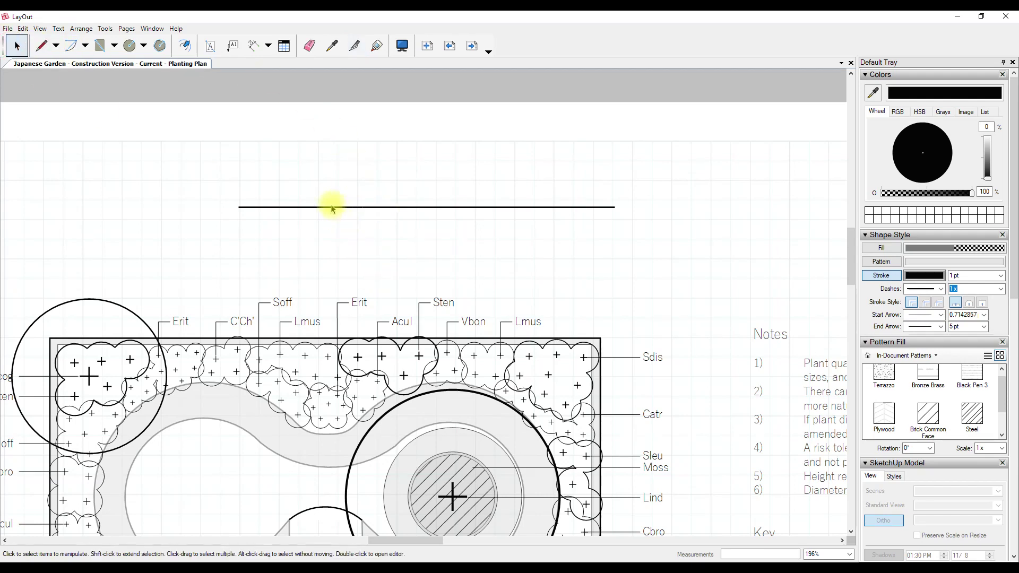
pyautogui.moveTo(333, 208); pyautogui.dragTo(296, 205)
pyautogui.moveTo(405, 207); pyautogui.dragTo(436, 207)
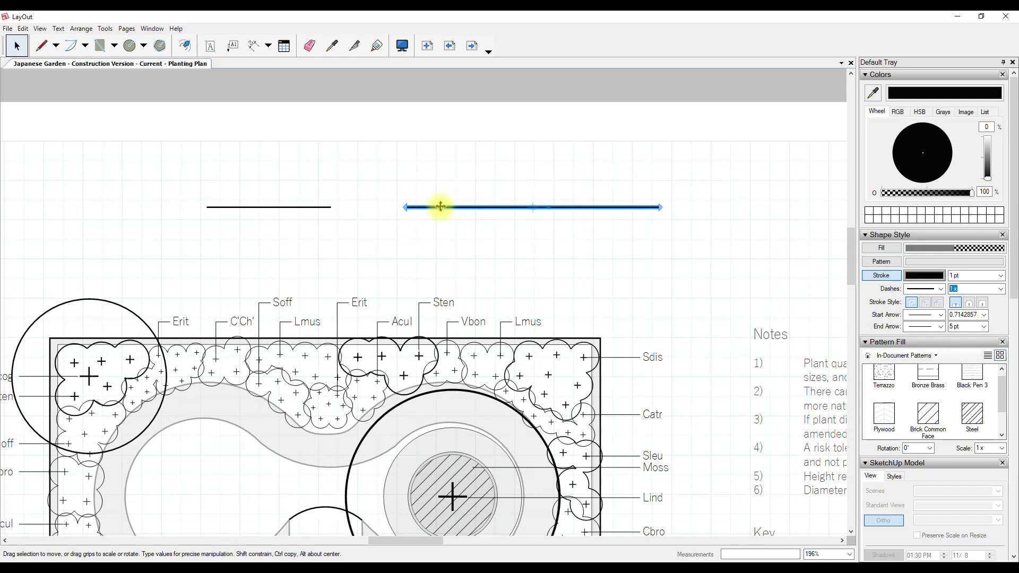
pyautogui.moveTo(440, 206); pyautogui.dragTo(364, 207)
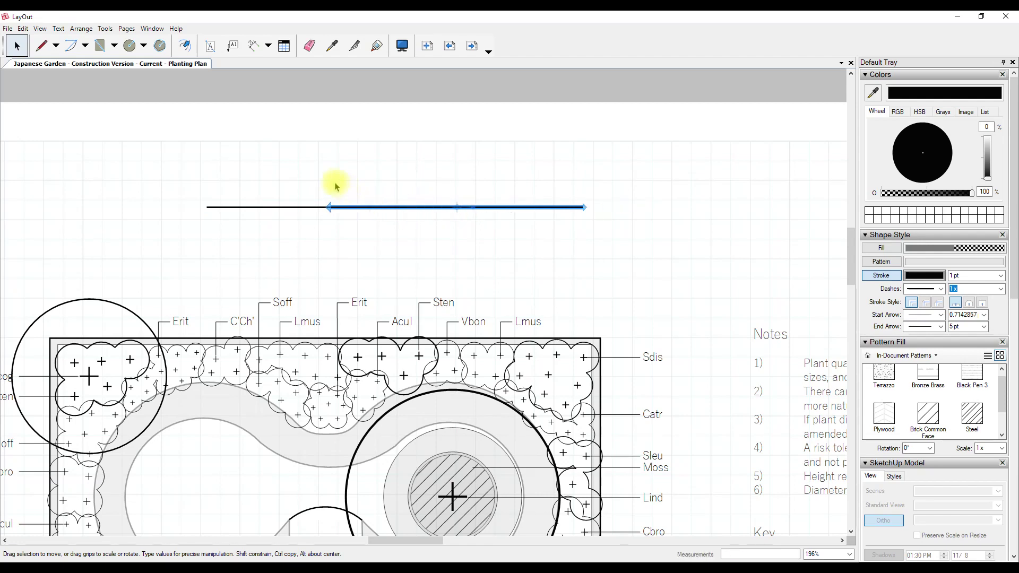
pyautogui.click(361, 177)
# Step: Try joining the two line segments, then move the right piece to the right
pyautogui.click(378, 47)
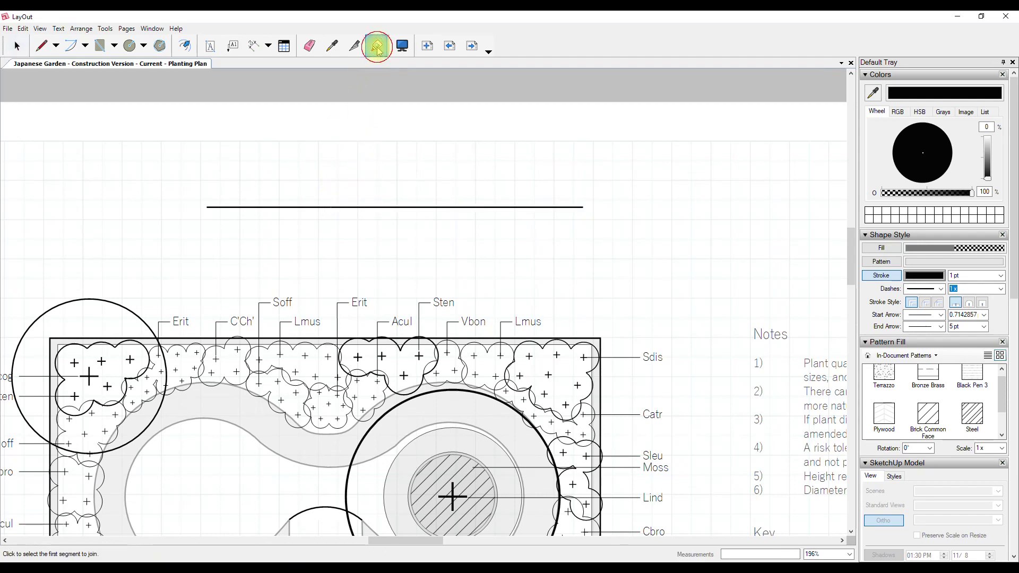
pyautogui.click(373, 206)
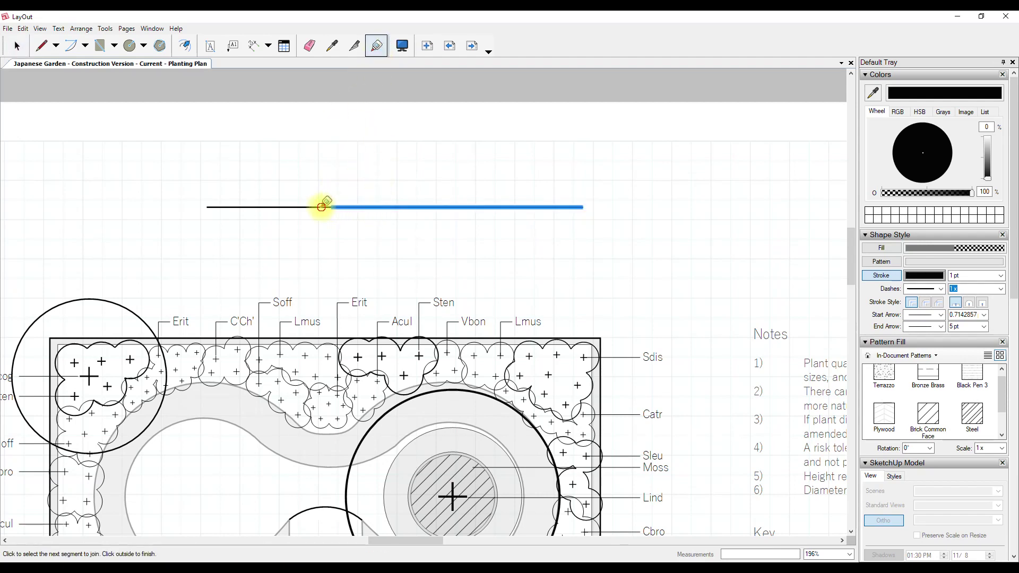
pyautogui.click(321, 206)
pyautogui.click(16, 46)
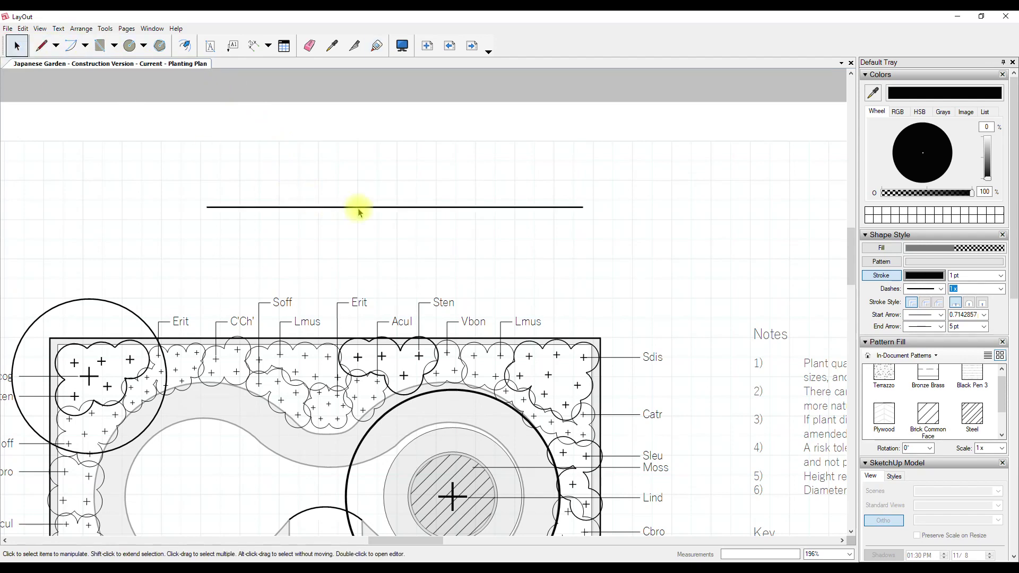
pyautogui.moveTo(359, 209)
pyautogui.mouseDown()
pyautogui.moveTo(439, 200)
pyautogui.moveTo(374, 206)
pyautogui.mouseUp()
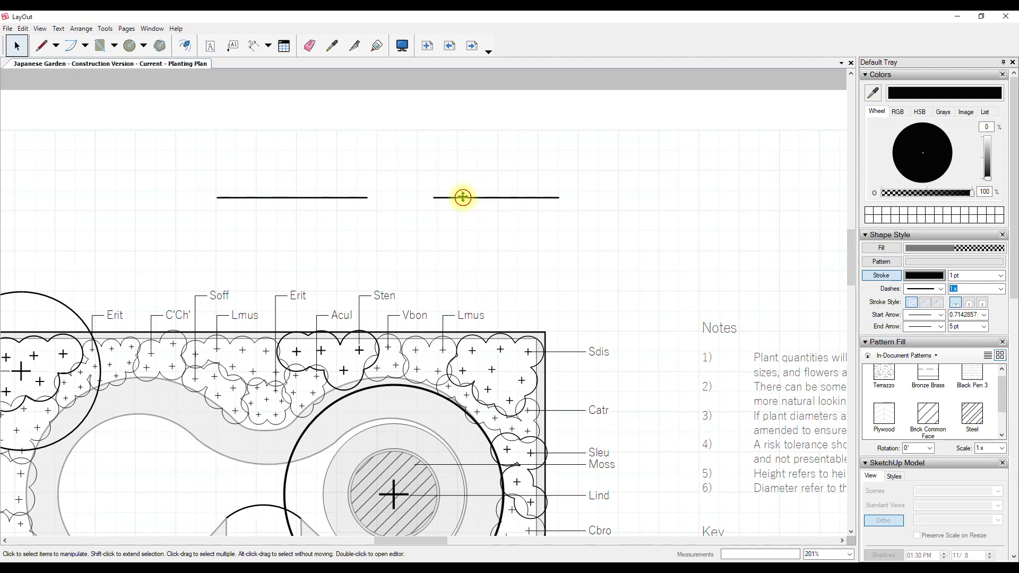
# Step: Slide the right piece to meet the left, group both pieces, and move the group right
pyautogui.moveTo(463, 198); pyautogui.dragTo(397, 198)
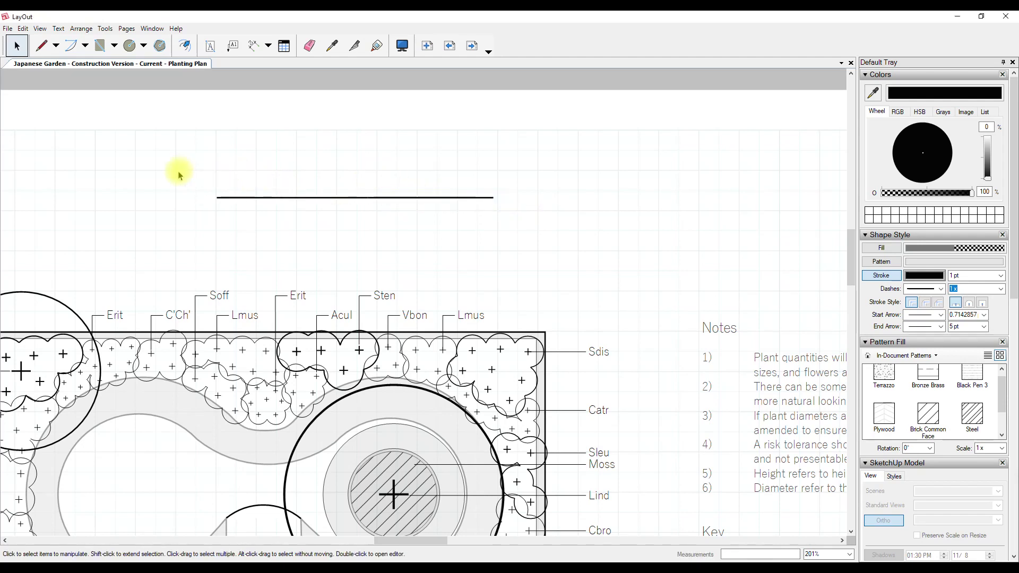
pyautogui.moveTo(179, 165); pyautogui.dragTo(581, 244)
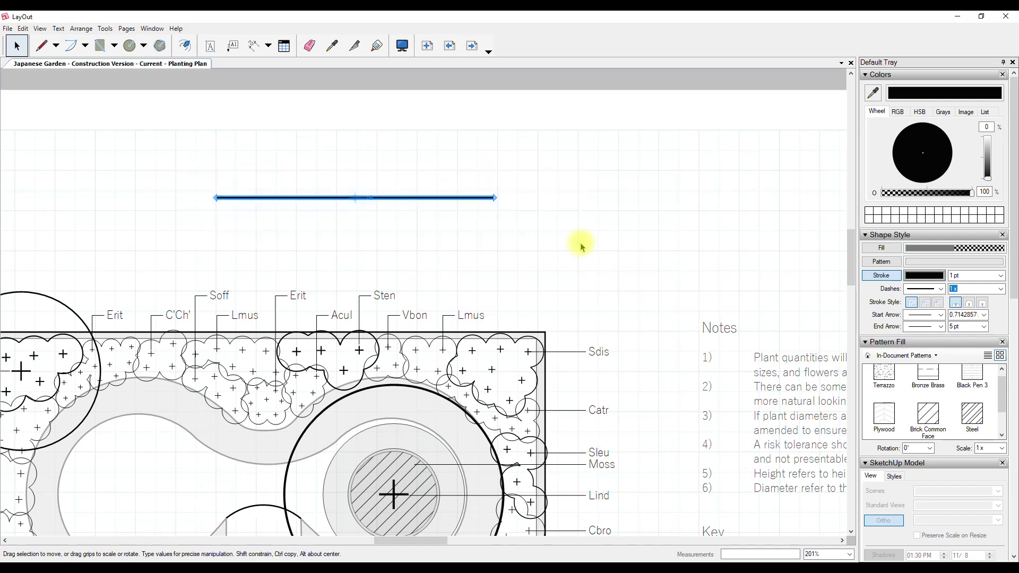
pyautogui.rightClick(436, 204)
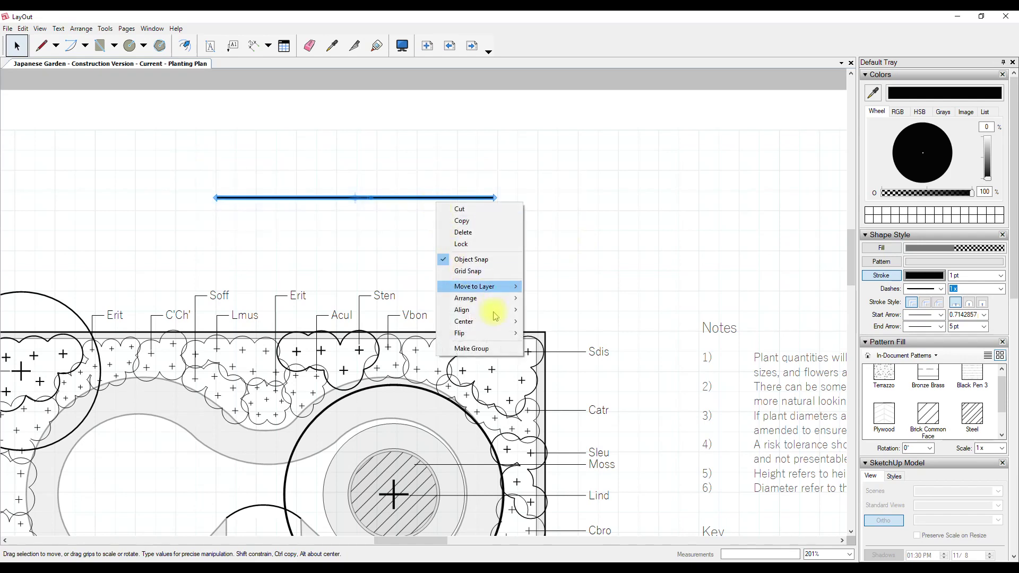
pyautogui.click(467, 348)
pyautogui.click(593, 236)
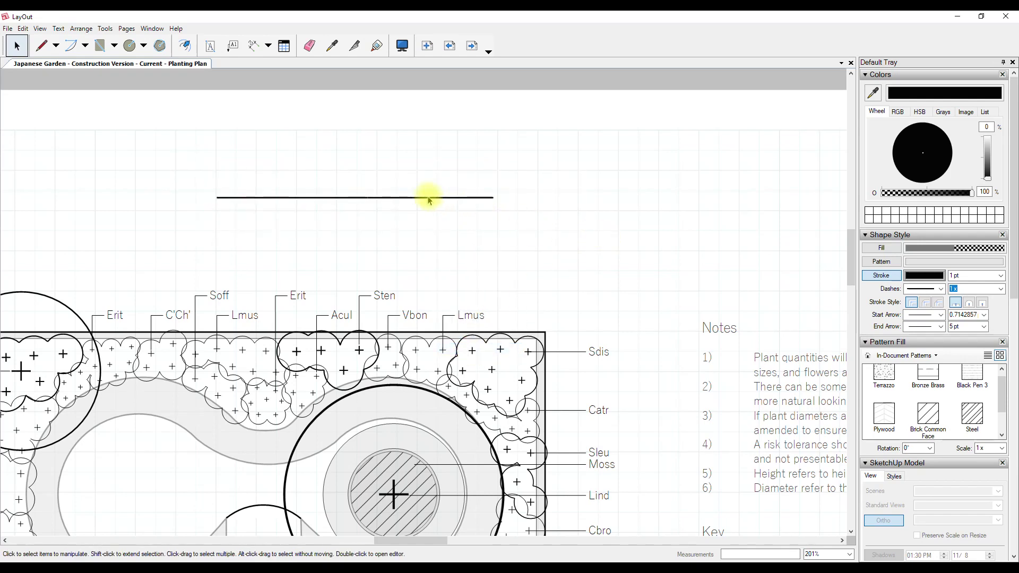
pyautogui.moveTo(428, 198); pyautogui.dragTo(508, 247)
pyautogui.click(562, 193)
# Step: Edit inside the group, undo the last two moves, then exit and pan toward the notes
pyautogui.click(445, 179)
pyautogui.doubleClick(456, 239)
pyautogui.hotkey('ctrl', 'z')
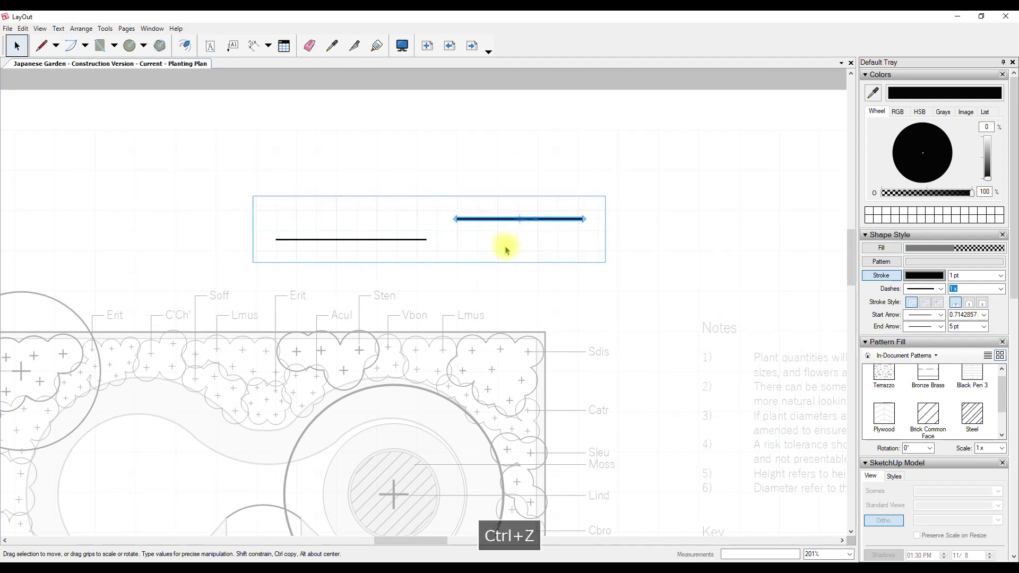
pyautogui.hotkey('ctrl', 'z')
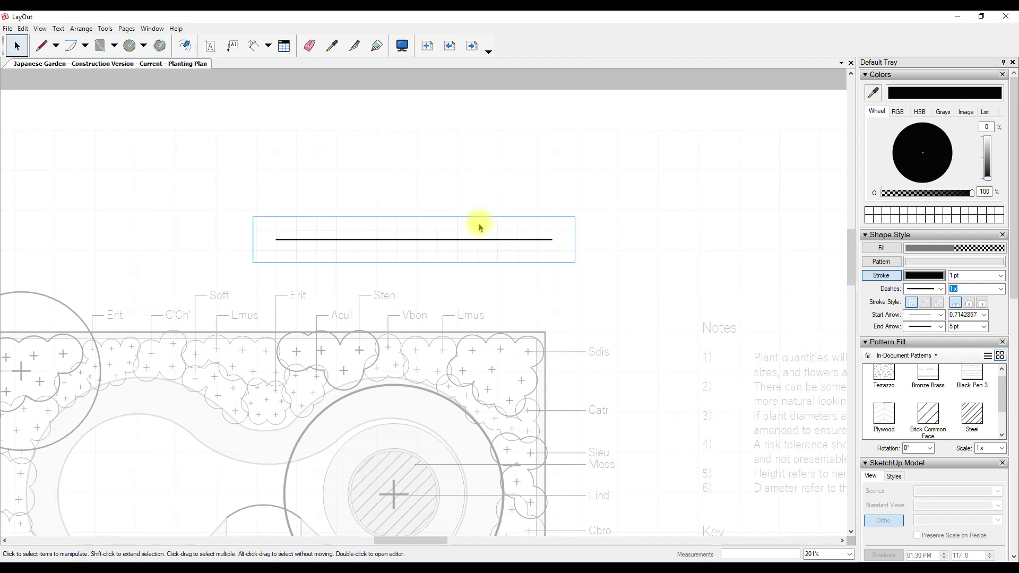
pyautogui.click(512, 198)
pyautogui.moveTo(539, 211); pyautogui.dragTo(293, 218, button='middle')
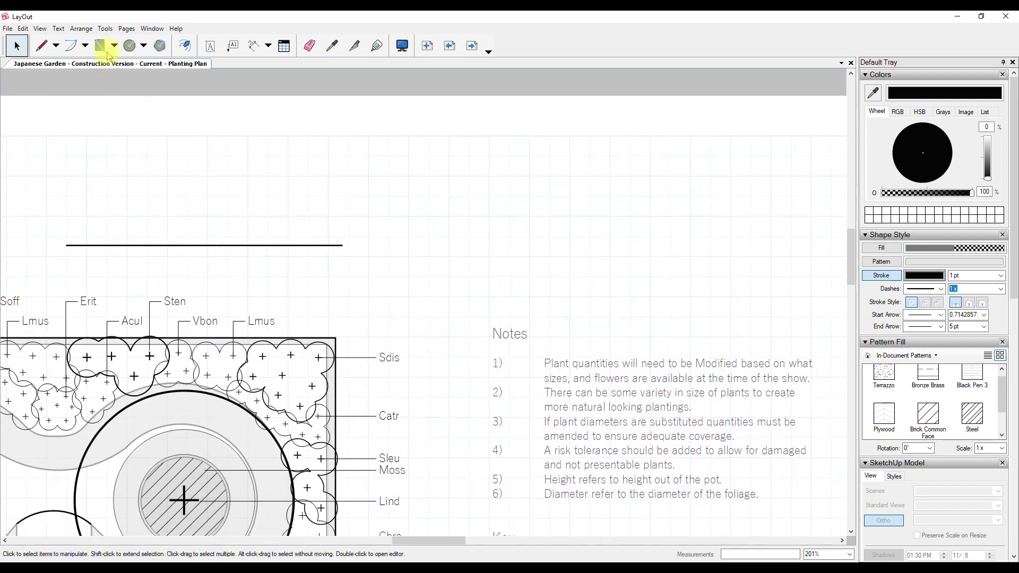
pyautogui.click(160, 46)
# Step: Draw a pentagon beside the line and split its outline at the left and lower-right corners
pyautogui.click(484, 211)
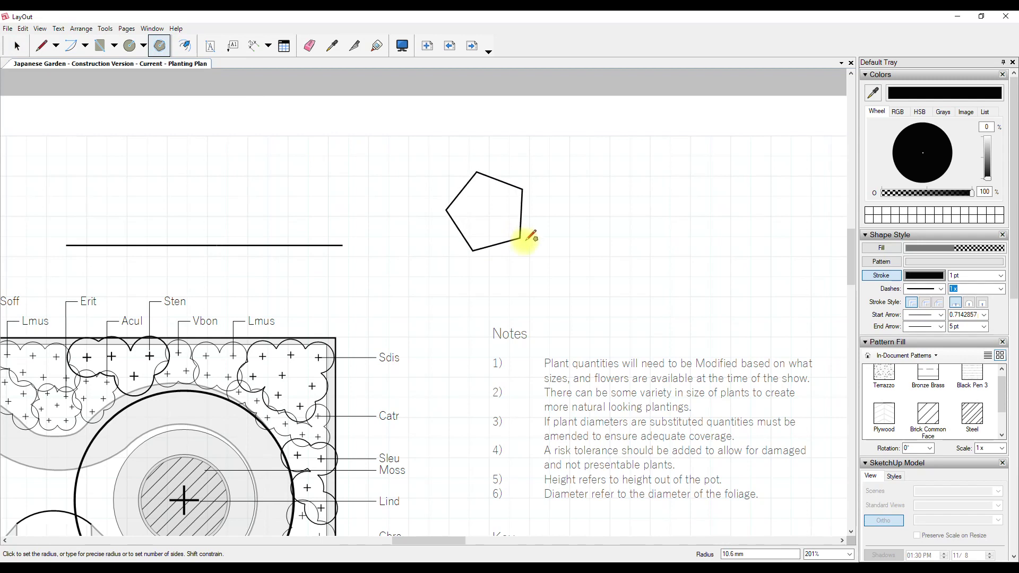
pyautogui.click(559, 253)
pyautogui.click(356, 47)
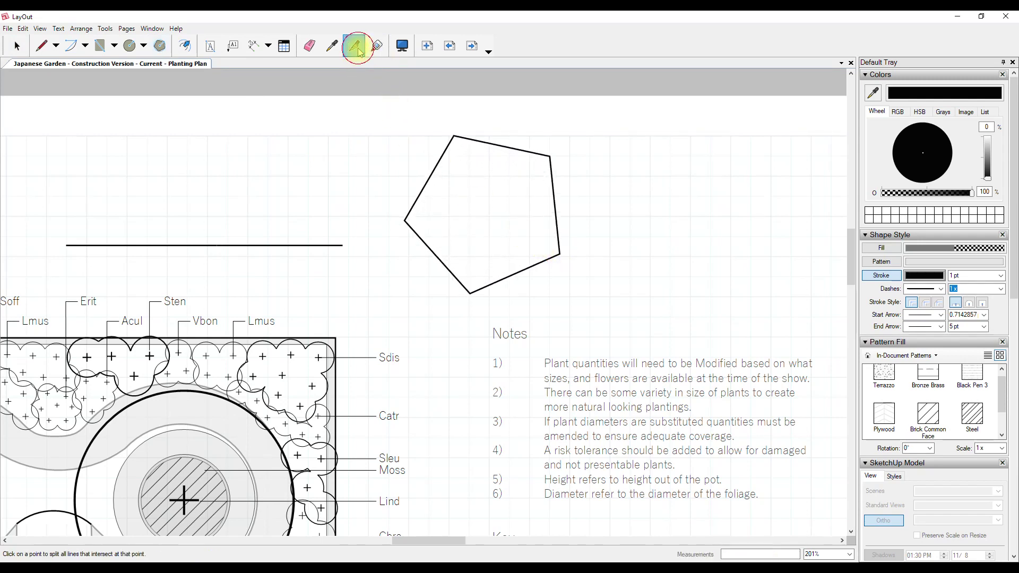
pyautogui.click(406, 221)
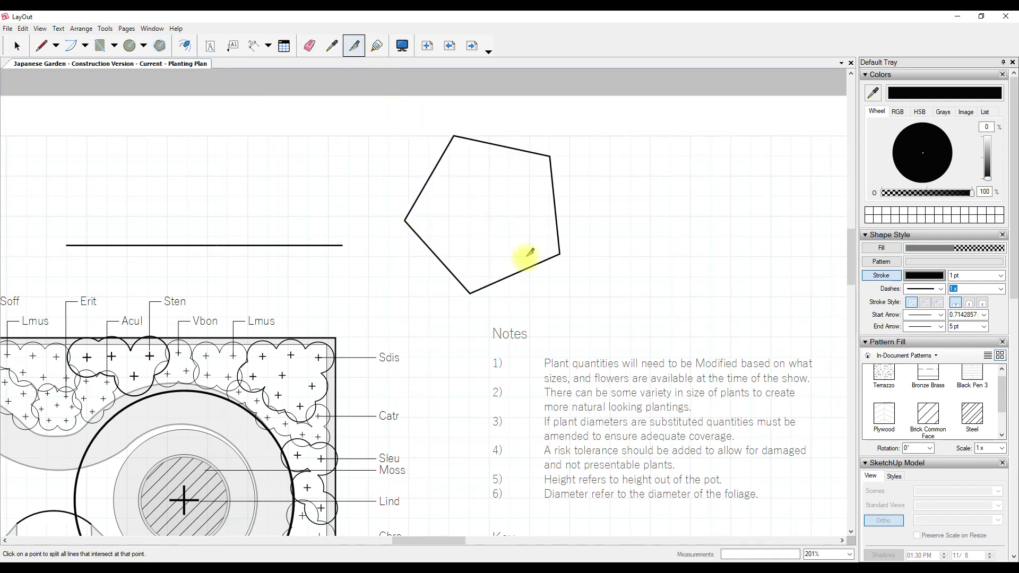
pyautogui.click(559, 252)
pyautogui.press('space')
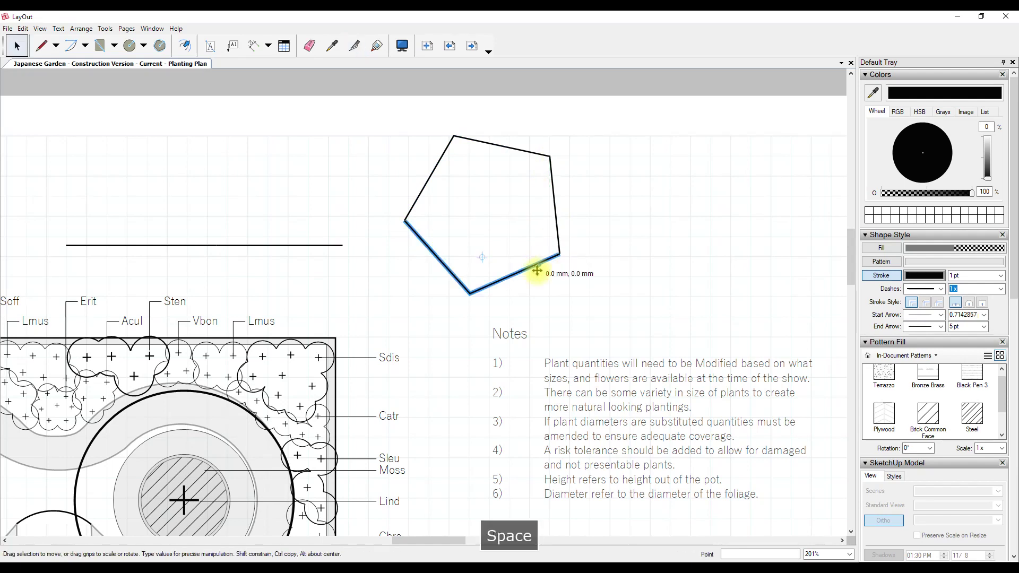
# Step: Test the split by moving the lower and upper edges, undo, then select the whole pentagon
pyautogui.click(539, 273)
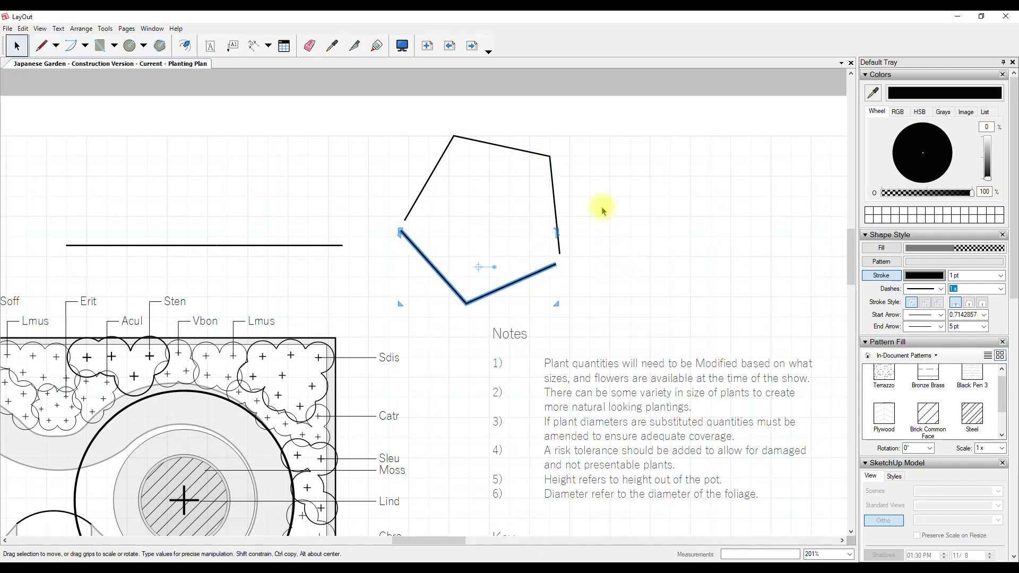
pyautogui.moveTo(432, 265); pyautogui.dragTo(434, 251)
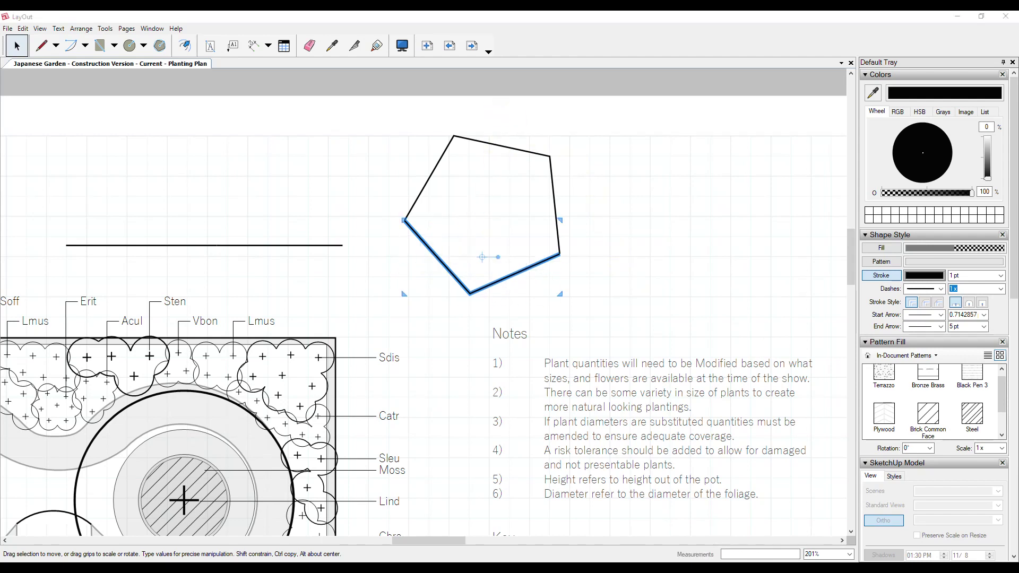
pyautogui.click(459, 241)
pyautogui.moveTo(436, 170); pyautogui.dragTo(442, 157)
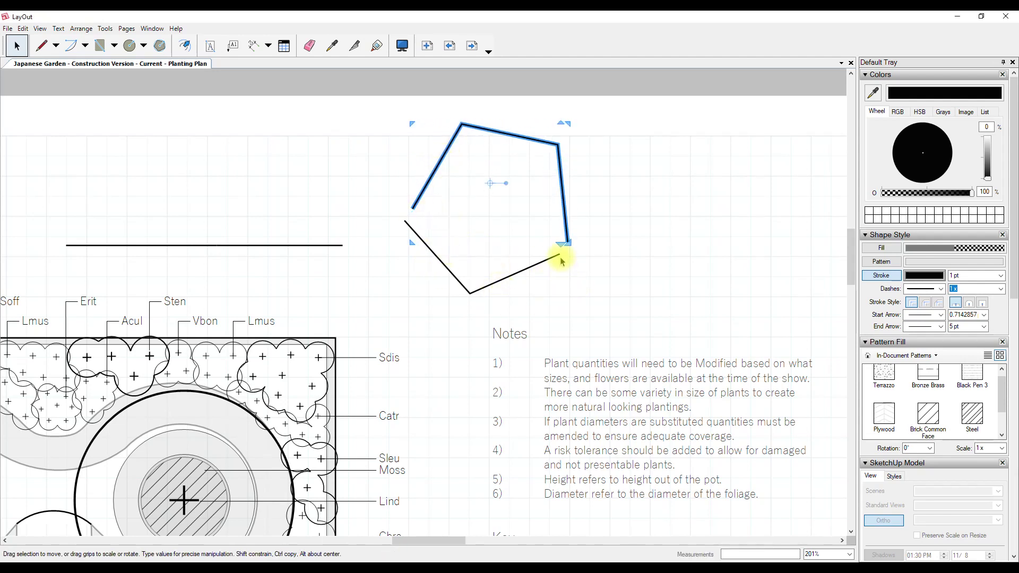
pyautogui.hotkey('ctrl', 'z')
pyautogui.click(610, 221)
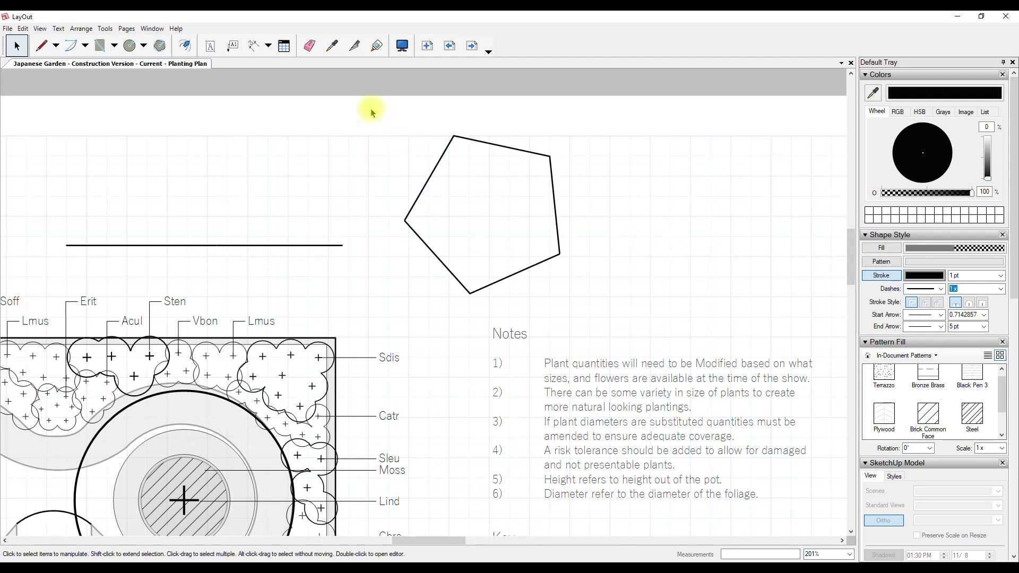
pyautogui.moveTo(372, 112); pyautogui.dragTo(610, 300)
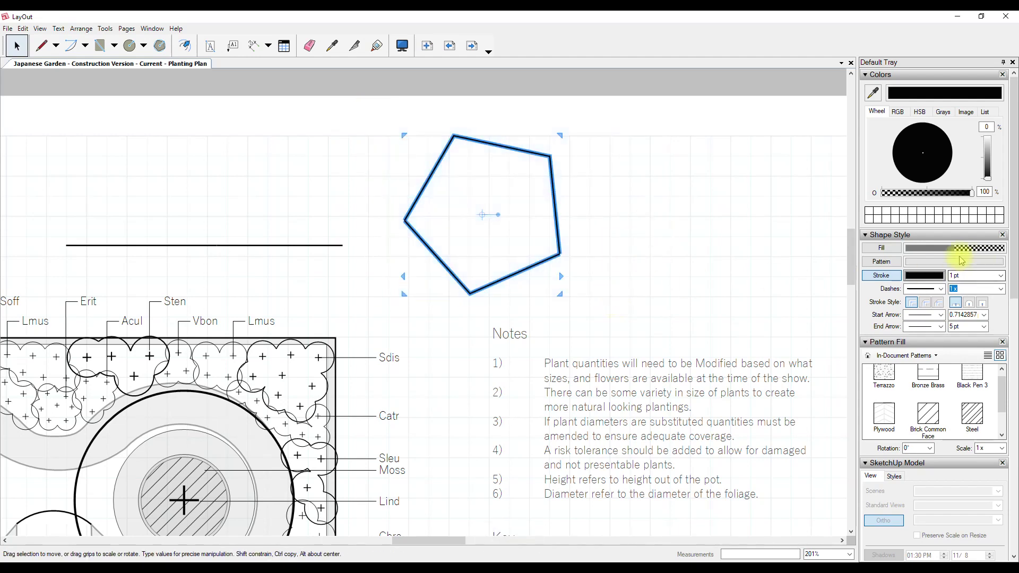
# Step: Apply a light grey fill to the pentagon, then try a 30° rotation and undo it
pyautogui.click(881, 249)
pyautogui.click(604, 219)
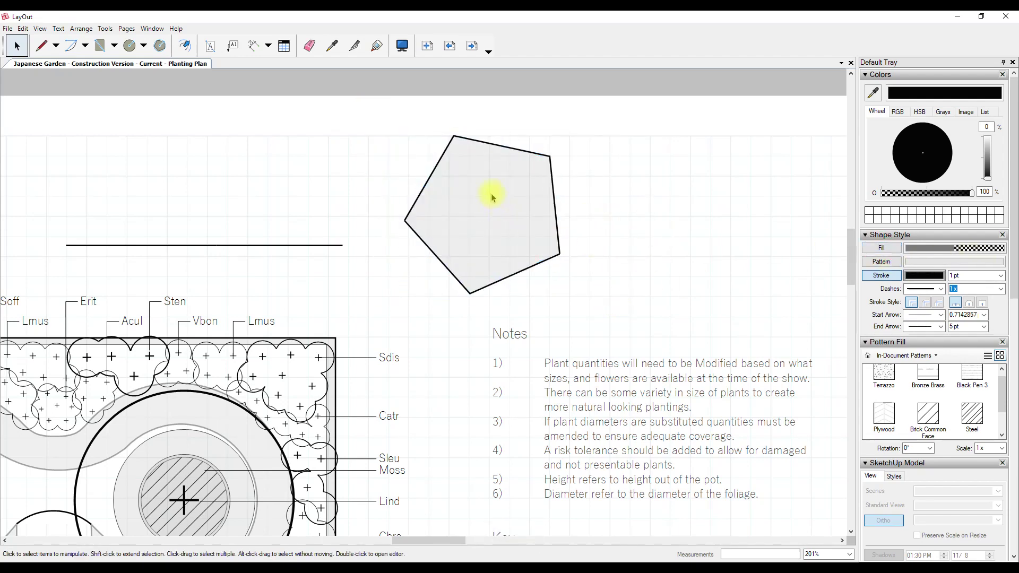
pyautogui.moveTo(497, 199); pyautogui.dragTo(516, 185)
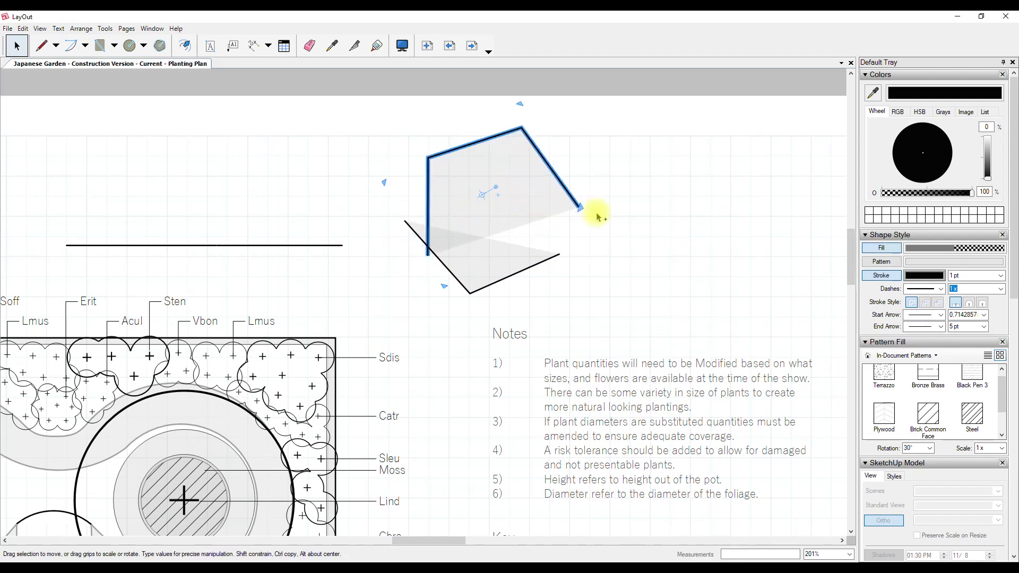
pyautogui.hotkey('ctrl', 'z')
pyautogui.click(653, 225)
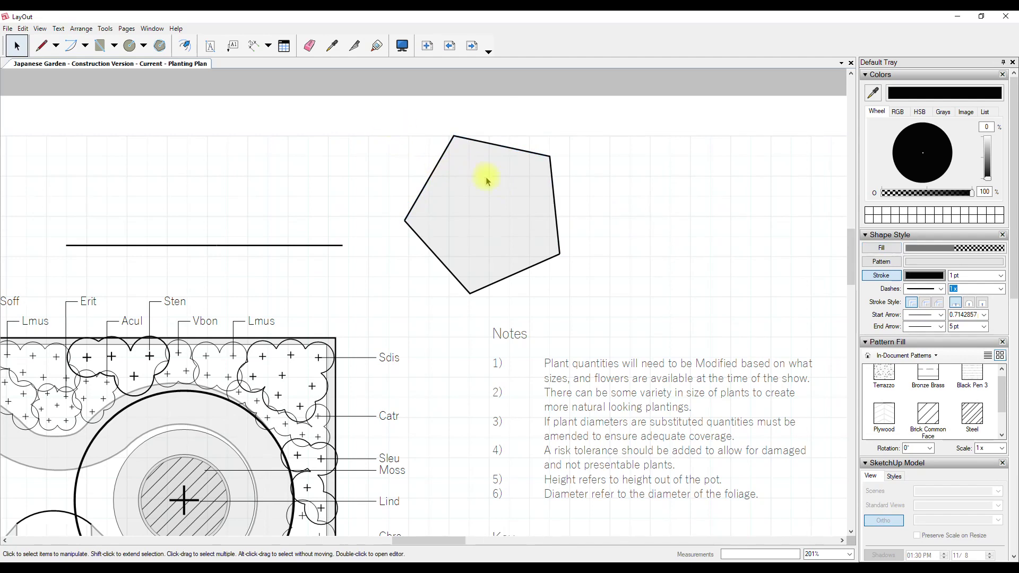
pyautogui.moveTo(487, 181)
pyautogui.mouseDown()
pyautogui.moveTo(492, 160)
pyautogui.moveTo(487, 170)
pyautogui.mouseUp()
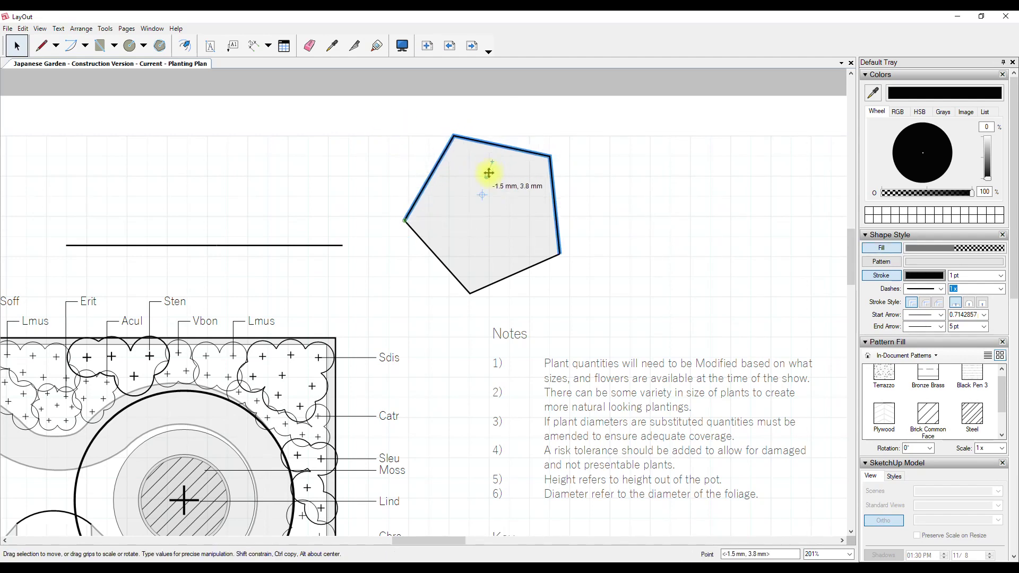
pyautogui.click(354, 46)
# Step: Split the pentagon at its top-right corner and pull the edge pieces apart
pyautogui.click(549, 154)
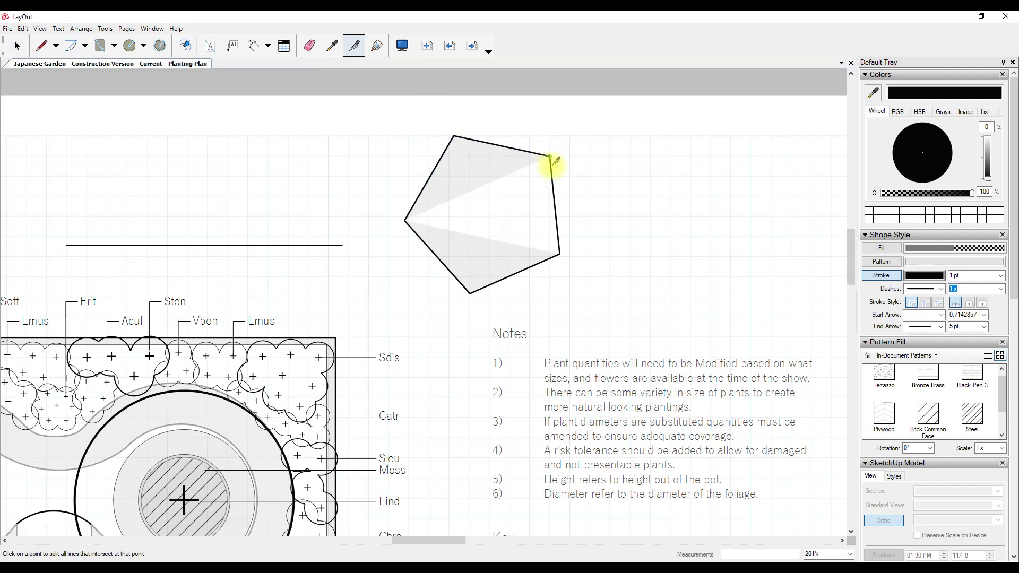
pyautogui.press('space')
pyautogui.click(555, 215)
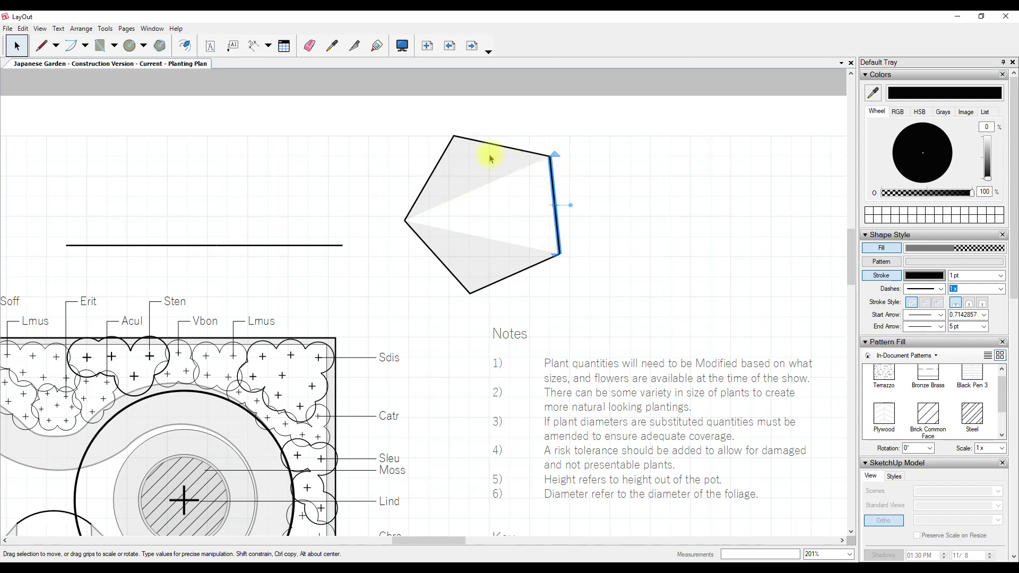
pyautogui.click(447, 148)
pyautogui.moveTo(448, 148); pyautogui.dragTo(407, 129)
pyautogui.click(453, 278)
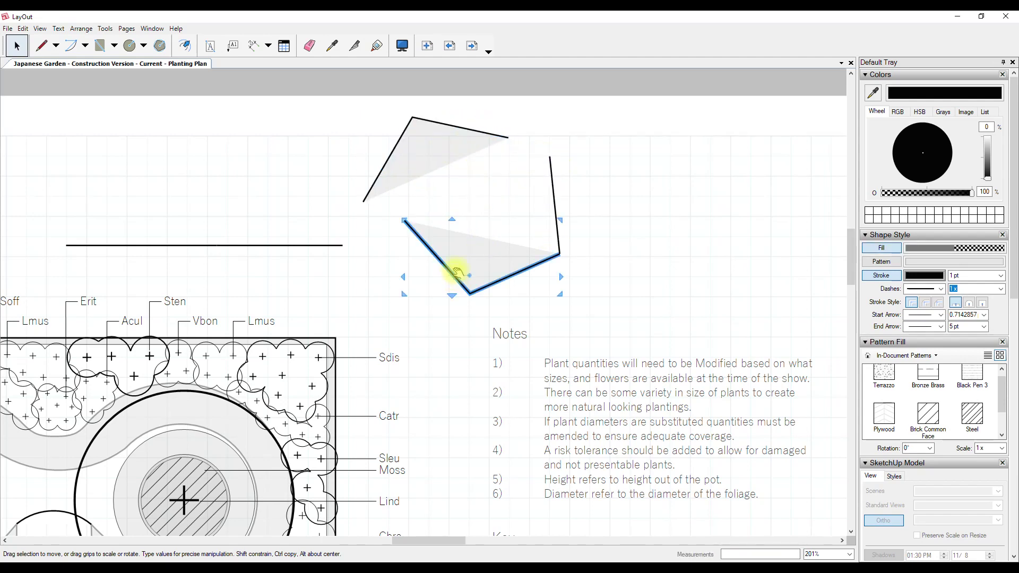
pyautogui.moveTo(451, 272); pyautogui.dragTo(431, 292)
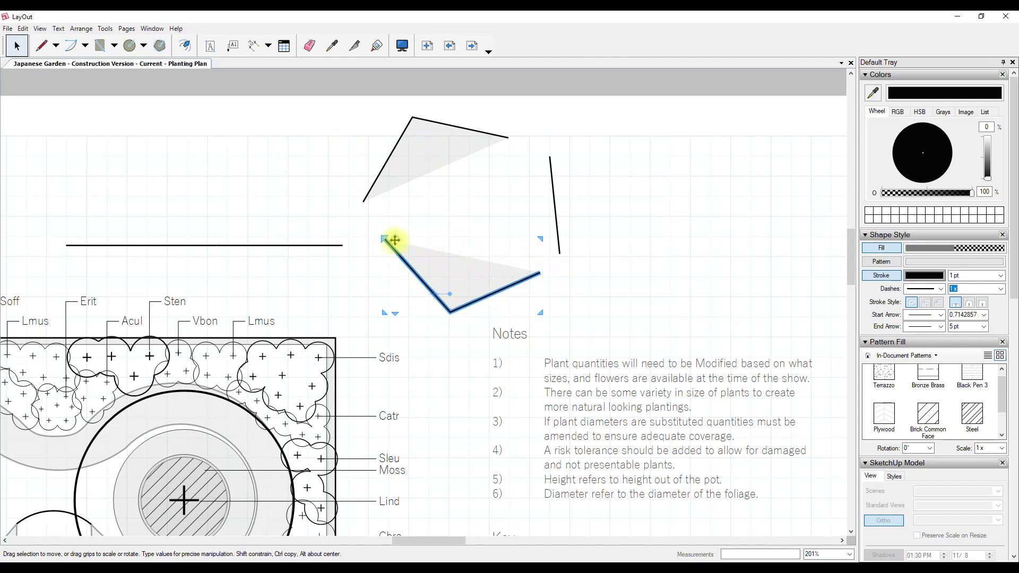
# Step: Snap the lower and right edge pieces back into place and group all the pentagon pieces
pyautogui.click(555, 189)
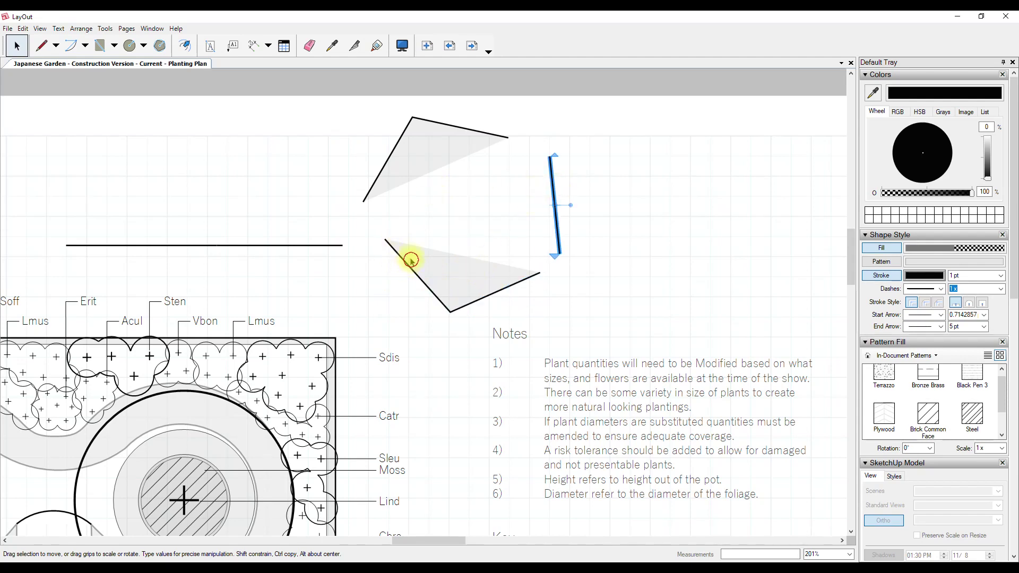
pyautogui.moveTo(411, 260); pyautogui.dragTo(389, 223)
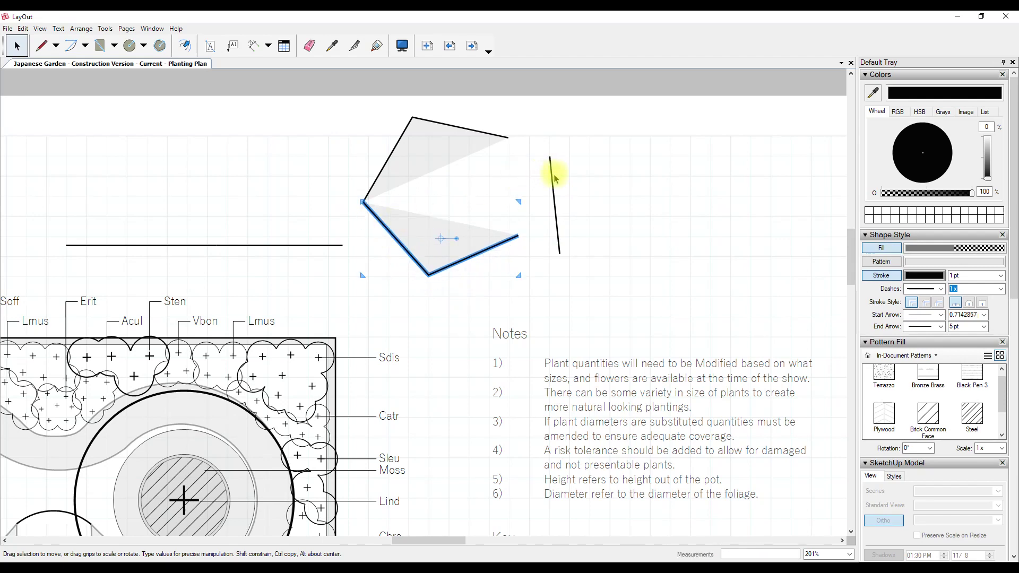
pyautogui.moveTo(555, 179); pyautogui.dragTo(510, 148)
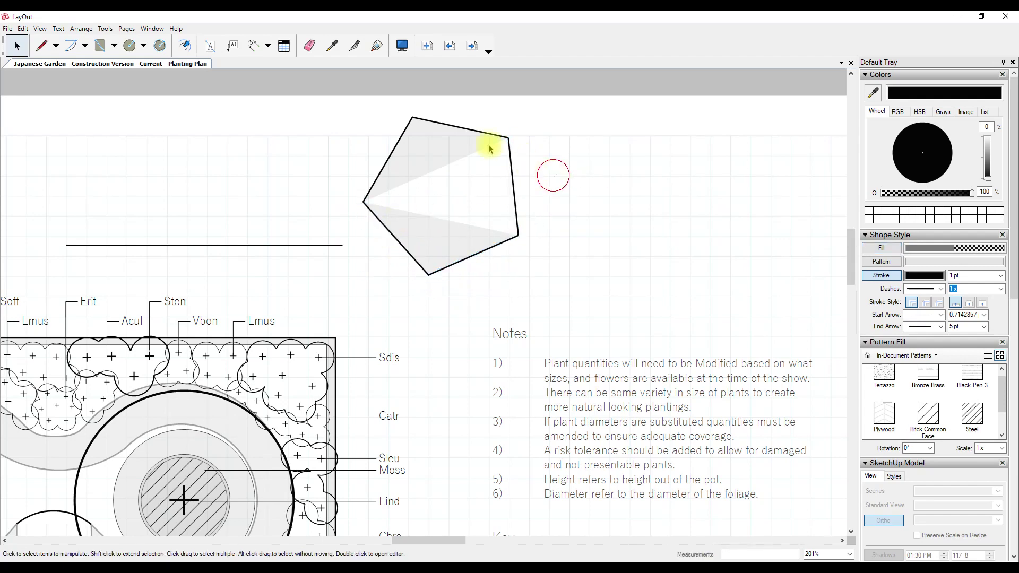
pyautogui.moveTo(334, 102); pyautogui.dragTo(595, 287)
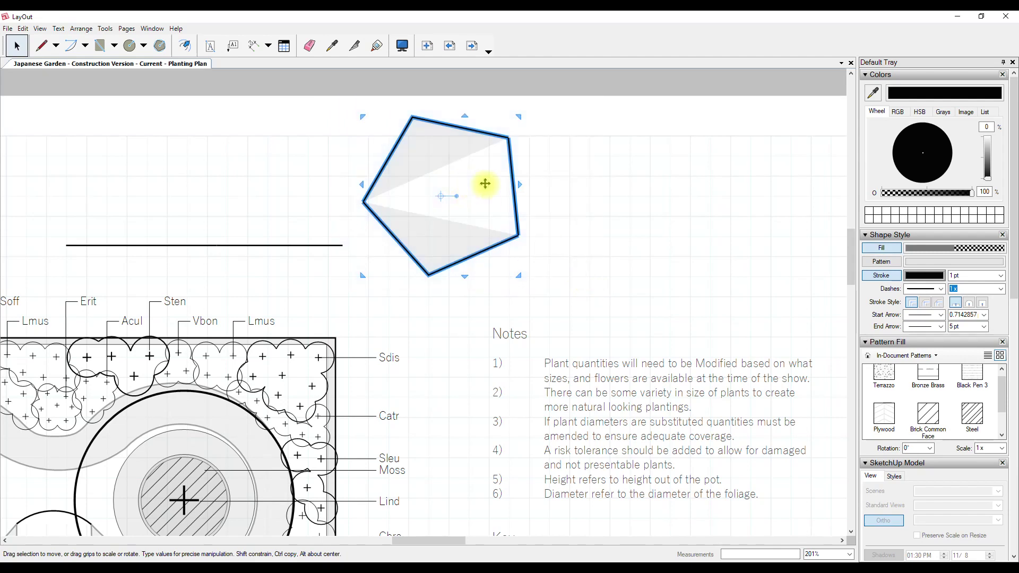
pyautogui.rightClick(459, 140)
pyautogui.click(496, 295)
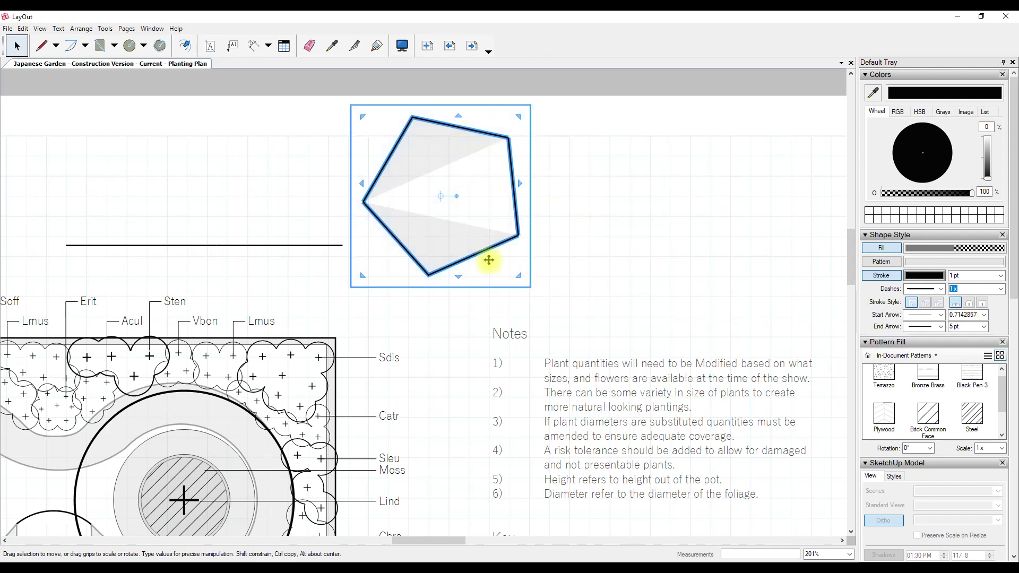
# Step: Move the grouped pentagon right and down, then undo the move
pyautogui.click(595, 184)
pyautogui.moveTo(450, 148); pyautogui.dragTo(552, 171)
pyautogui.hotkey('ctrl', 'z')
pyautogui.click(644, 176)
pyautogui.scroll(2, 573, 153)
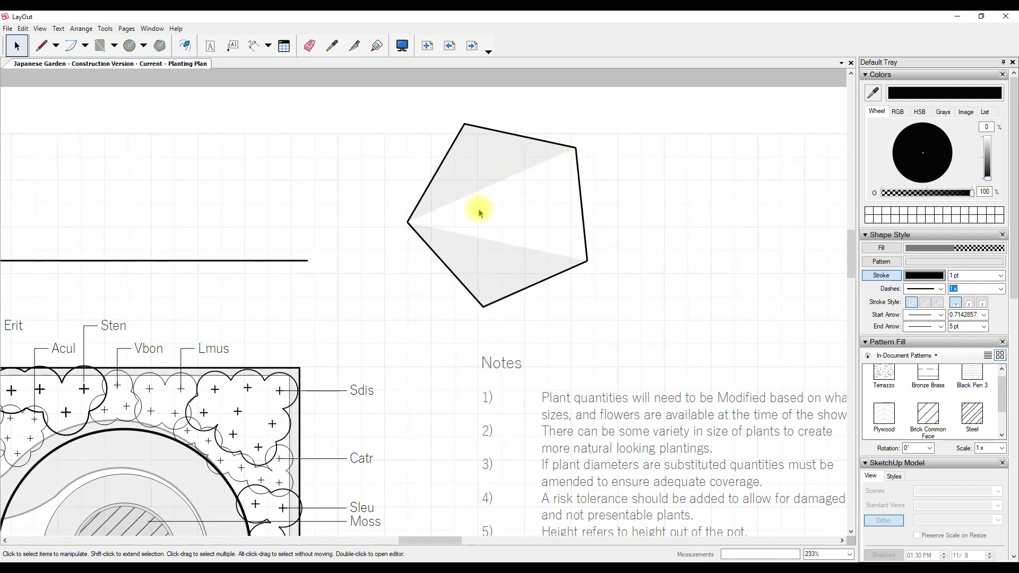
# Step: Ungroup the pentagon pieces
pyautogui.click(465, 179)
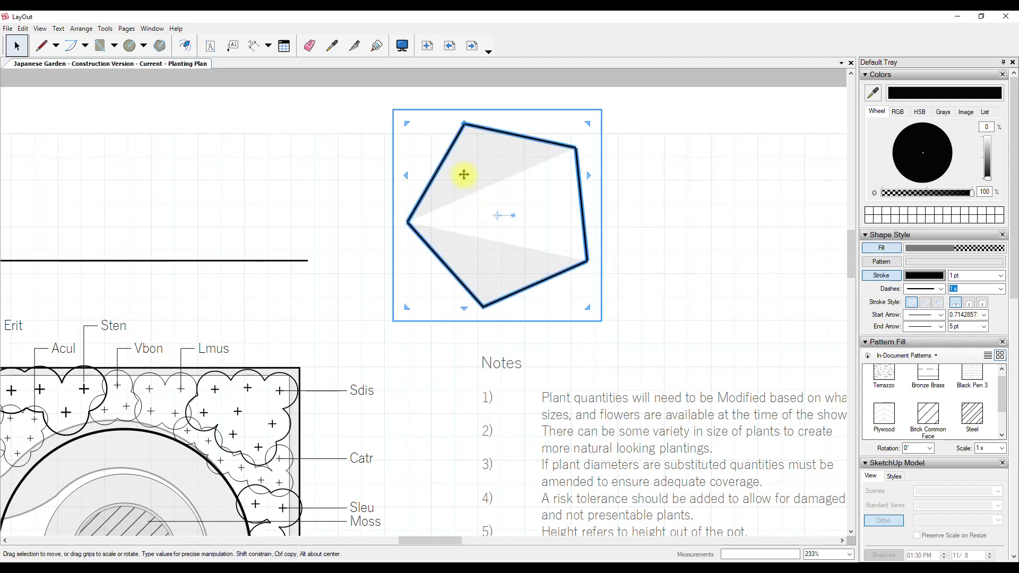
pyautogui.rightClick(465, 178)
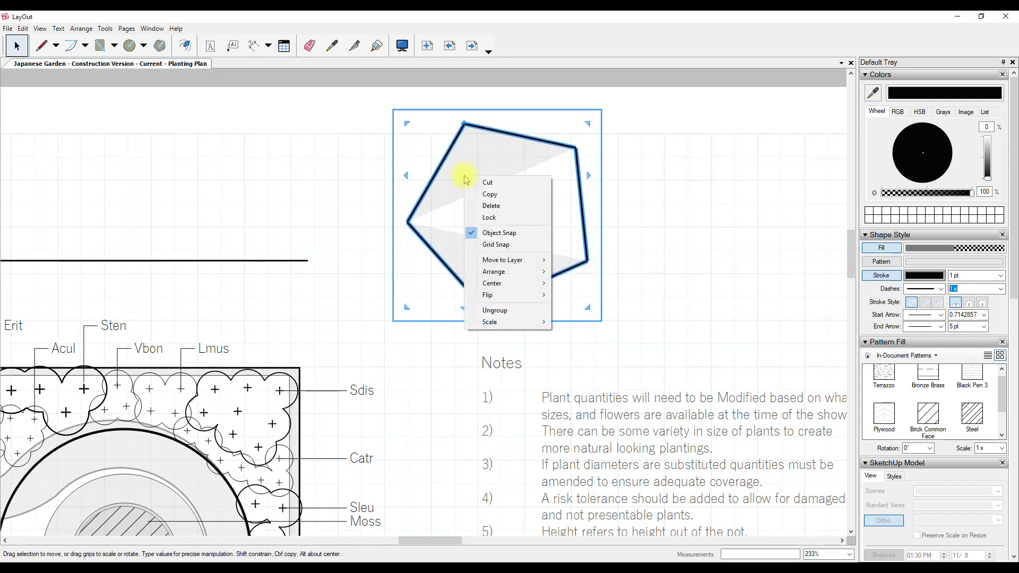
pyautogui.click(494, 310)
pyautogui.click(659, 168)
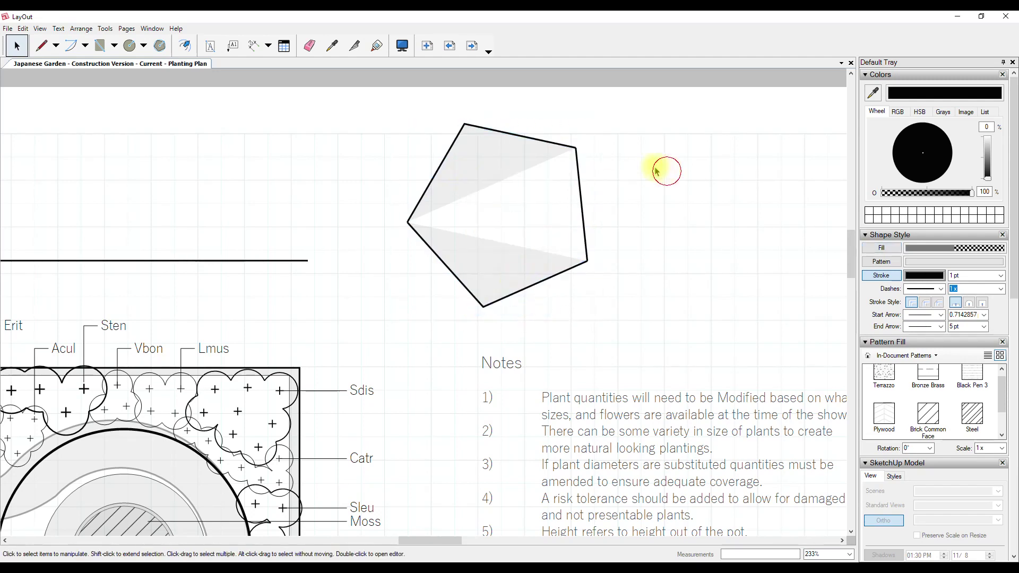
# Step: Join all the pentagon's edges into one closed, evenly filled shape and nudge it down-right
pyautogui.click(375, 47)
pyautogui.click(556, 140)
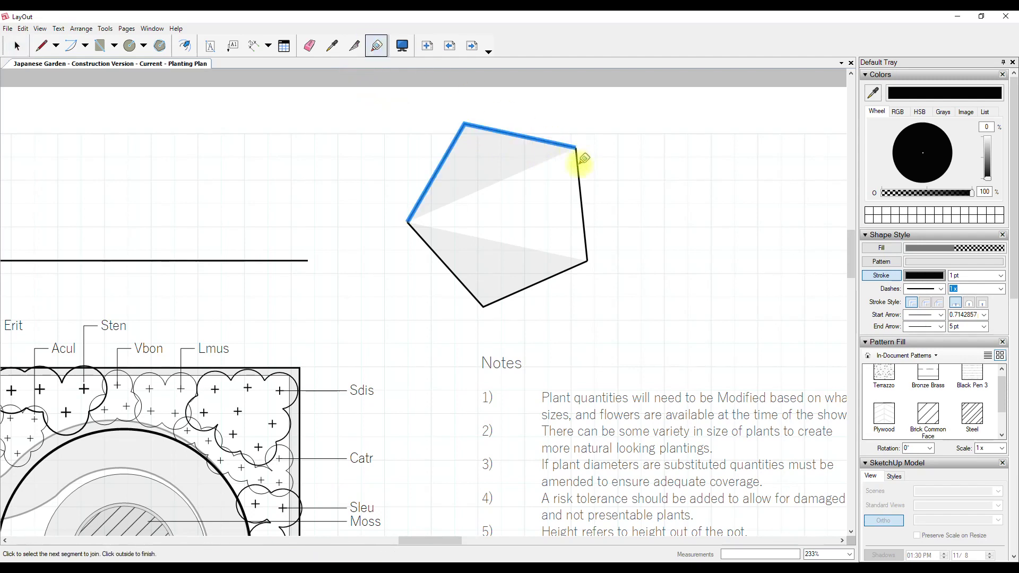
pyautogui.click(582, 168)
pyautogui.click(540, 282)
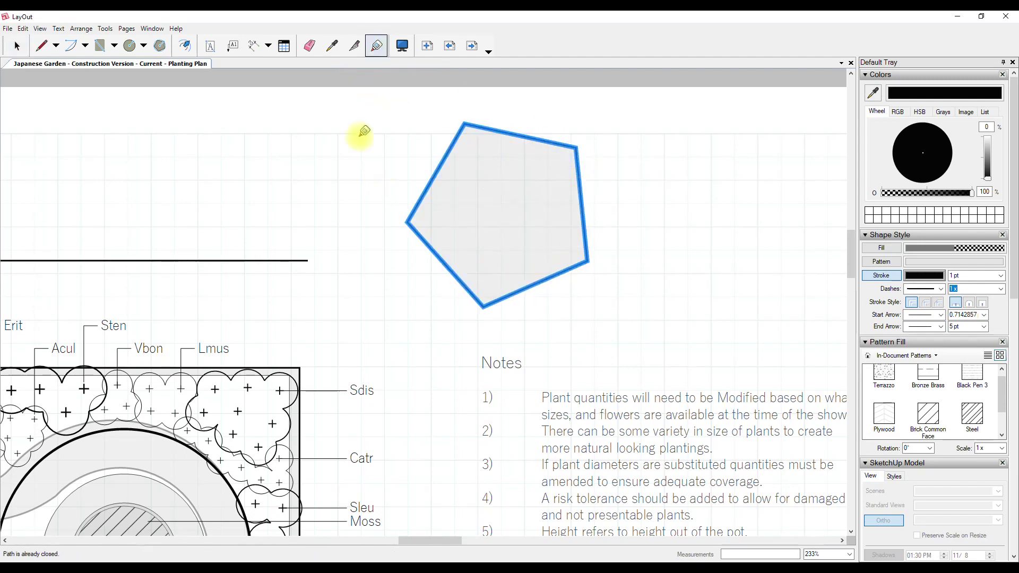
pyautogui.click(372, 152)
pyautogui.press('space')
pyautogui.click(500, 194)
pyautogui.moveTo(500, 195); pyautogui.dragTo(525, 221)
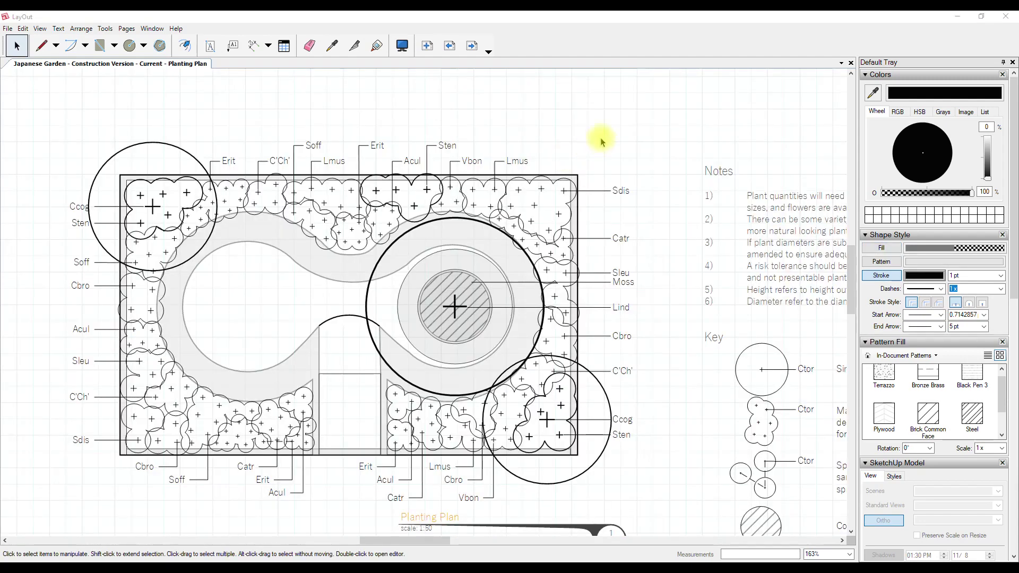
# Step: Draw an additional plant circle overlapping the others and move it into position
pyautogui.scroll(3, 527, 242)
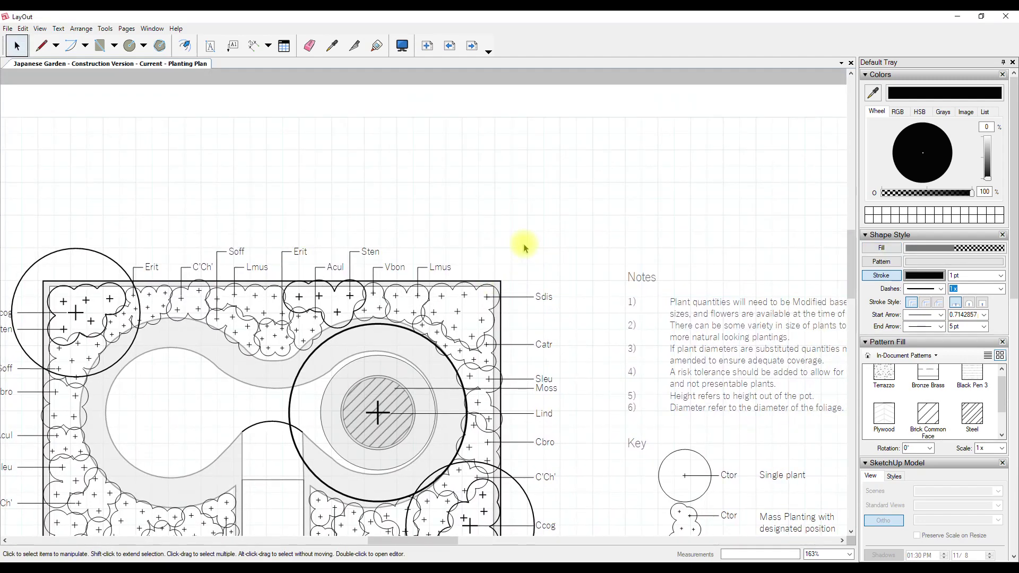
pyautogui.click(130, 46)
pyautogui.click(476, 214)
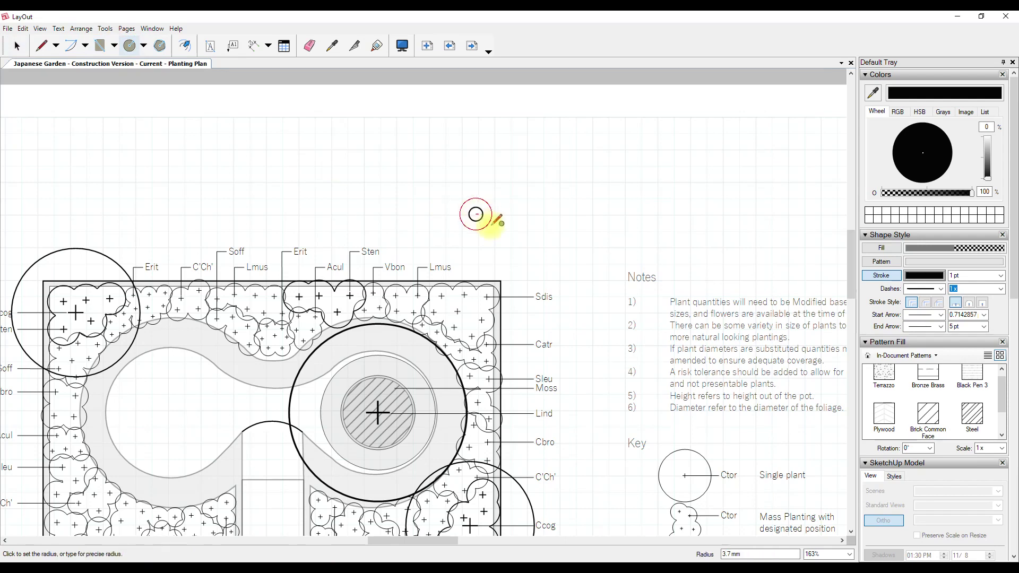
pyautogui.click(499, 221)
pyautogui.press('space')
pyautogui.moveTo(493, 197); pyautogui.dragTo(491, 220)
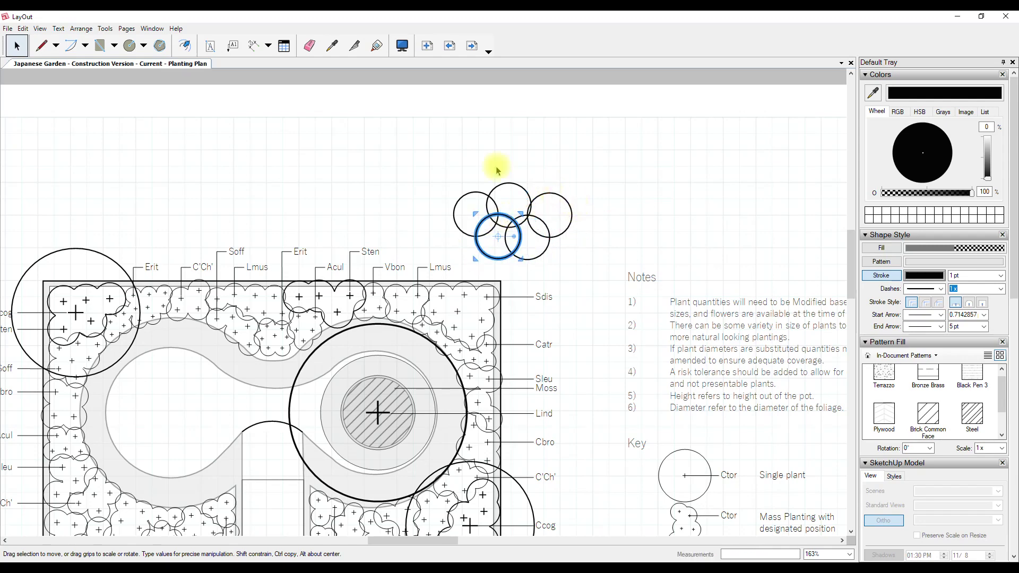
pyautogui.scroll(2, 496, 231)
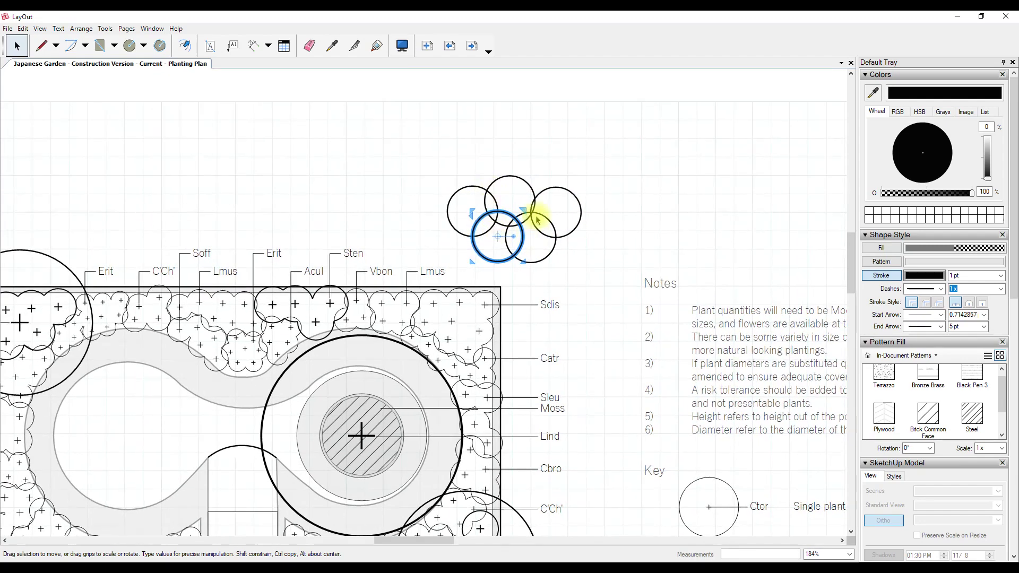
pyautogui.click(522, 144)
# Step: Split the circles at three intersections and delete the inner arcs, leaving a cloud outline
pyautogui.click(358, 50)
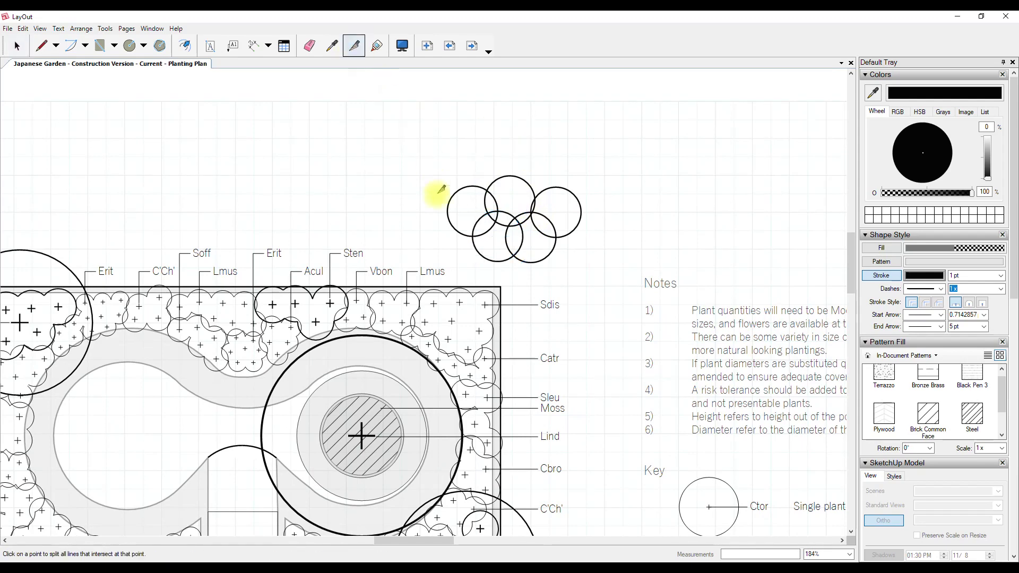
pyautogui.scroll(3, 493, 199)
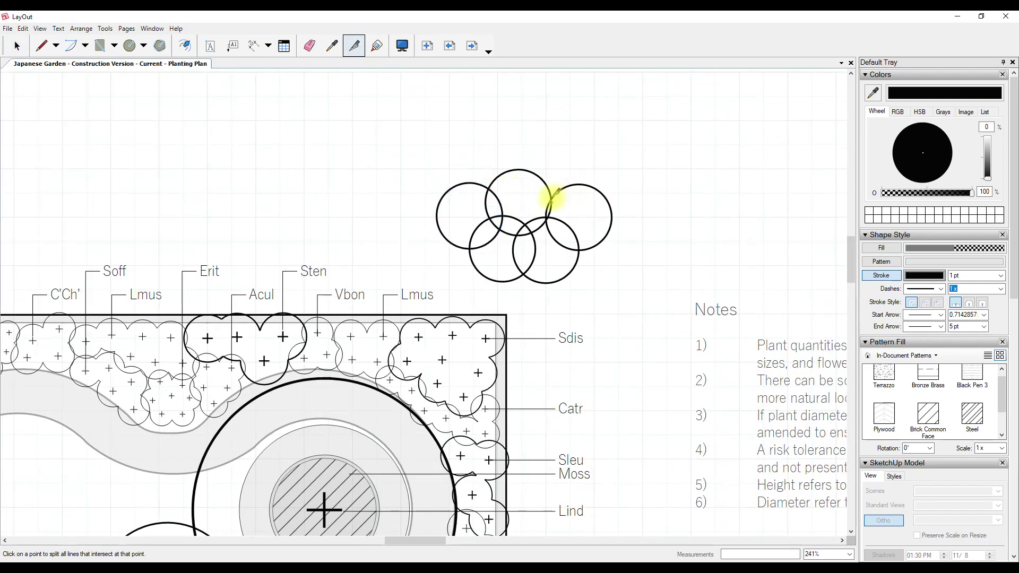
pyautogui.scroll(3, 555, 193)
pyautogui.click(551, 195)
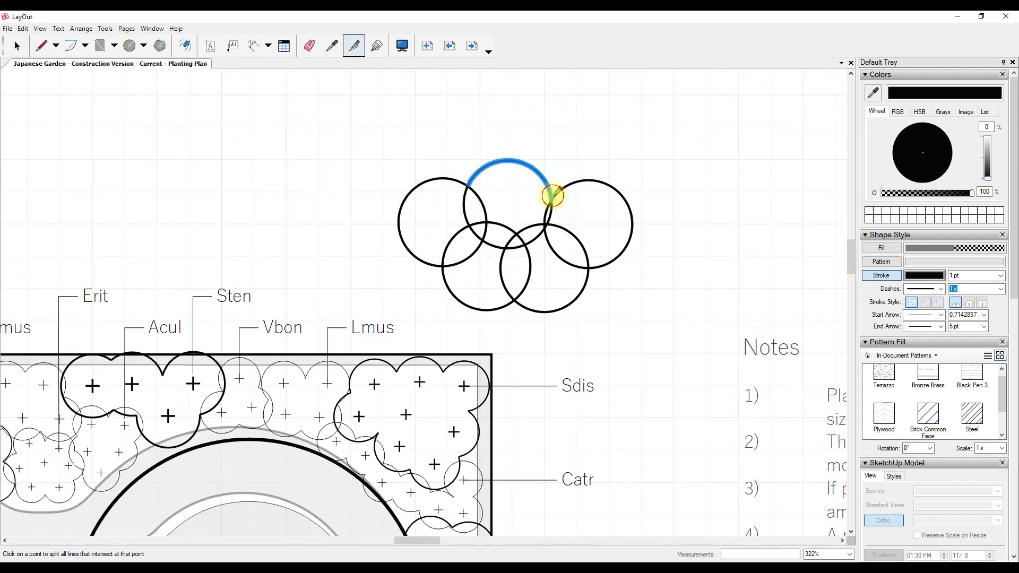
pyautogui.click(588, 263)
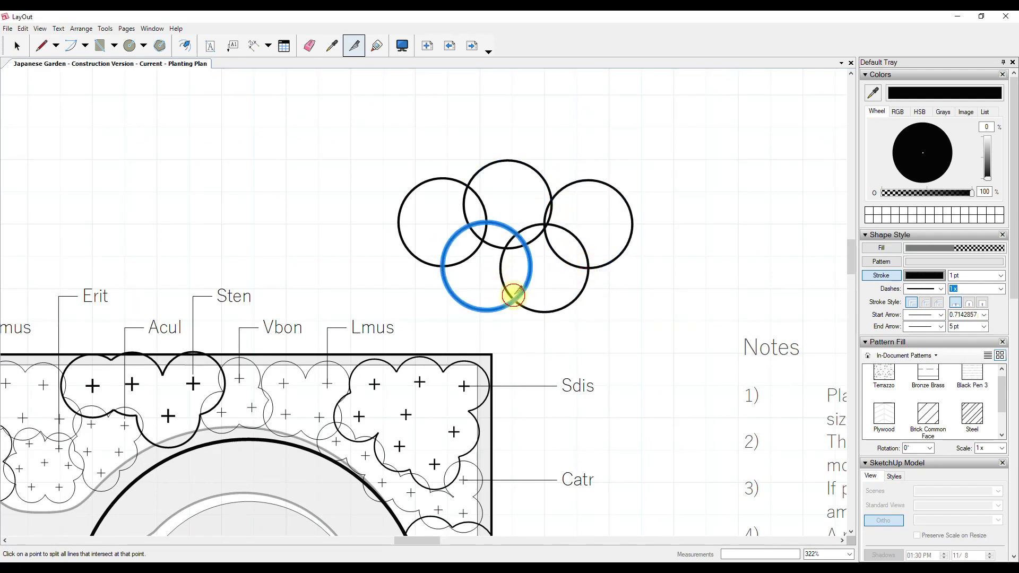
pyautogui.click(513, 295)
pyautogui.press('space')
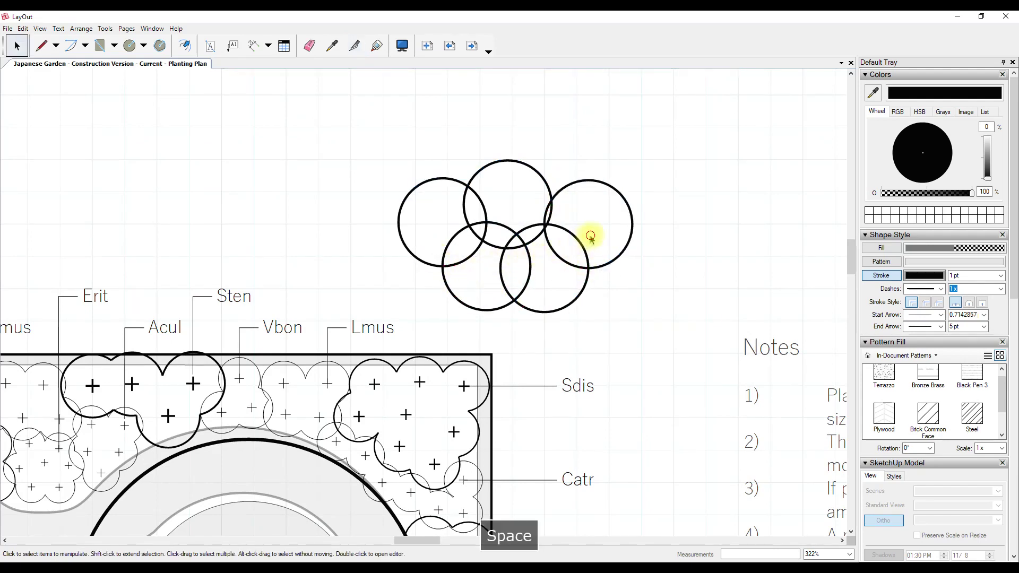
pyautogui.moveTo(591, 239); pyautogui.dragTo(451, 218)
pyautogui.press('Delete')
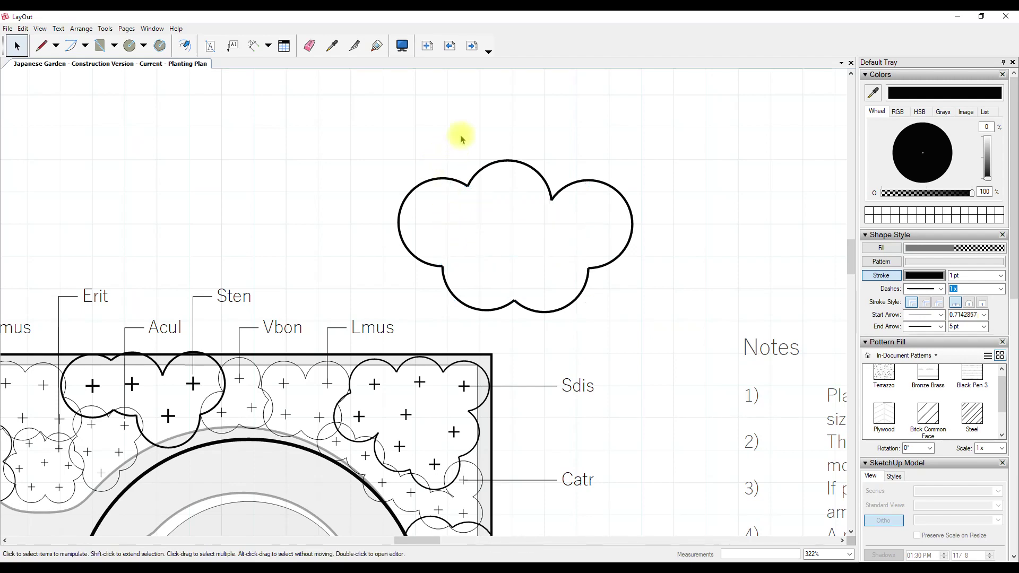
# Step: Join the five cloud arcs into a single continuous outline
pyautogui.click(376, 45)
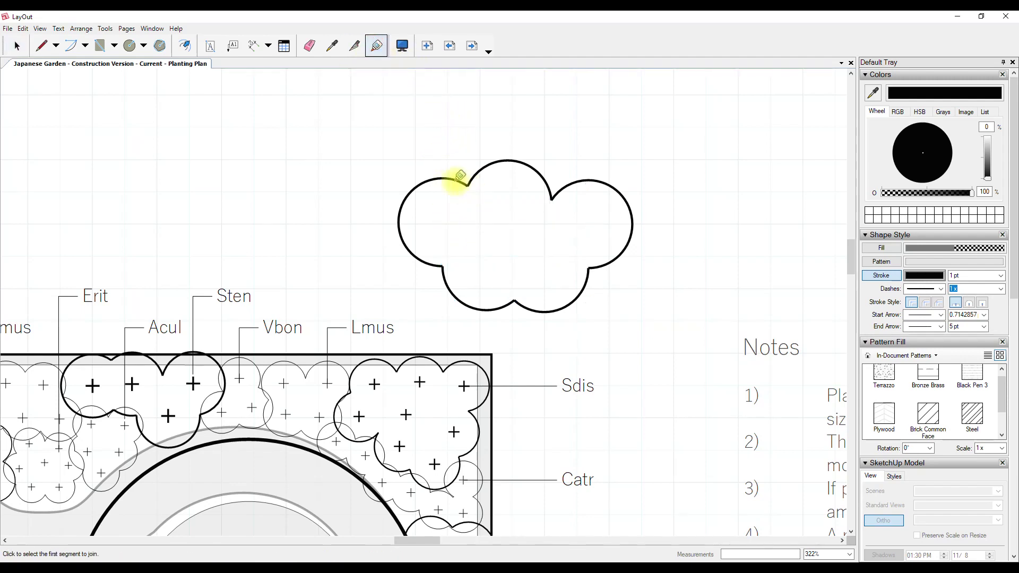
pyautogui.click(467, 183)
pyautogui.click(480, 172)
pyautogui.click(568, 183)
pyautogui.click(587, 289)
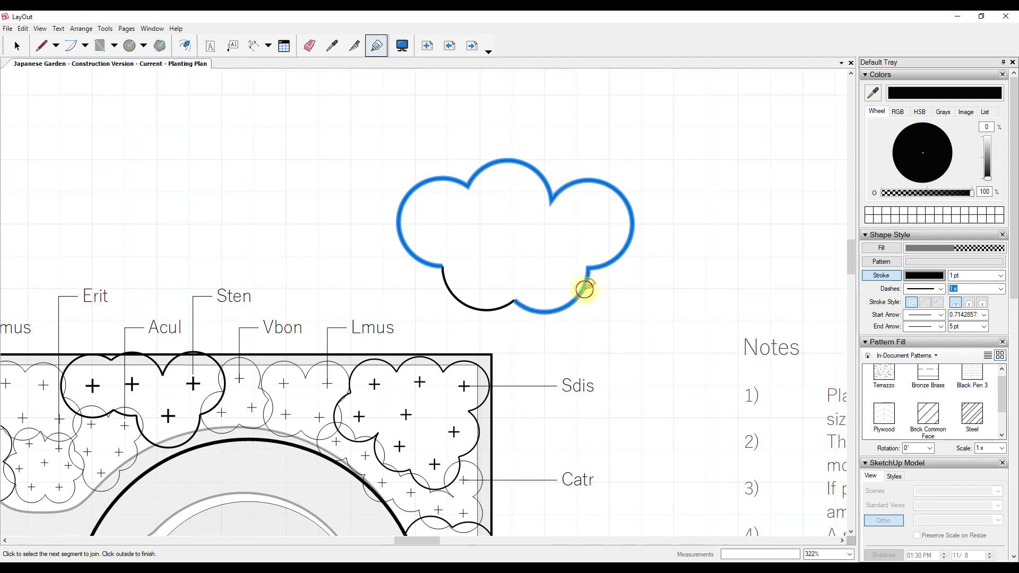
pyautogui.click(463, 305)
pyautogui.press('space')
# Step: Find the finished cloud on the planting plan page and delete it
pyautogui.scroll(-2, 467, 282)
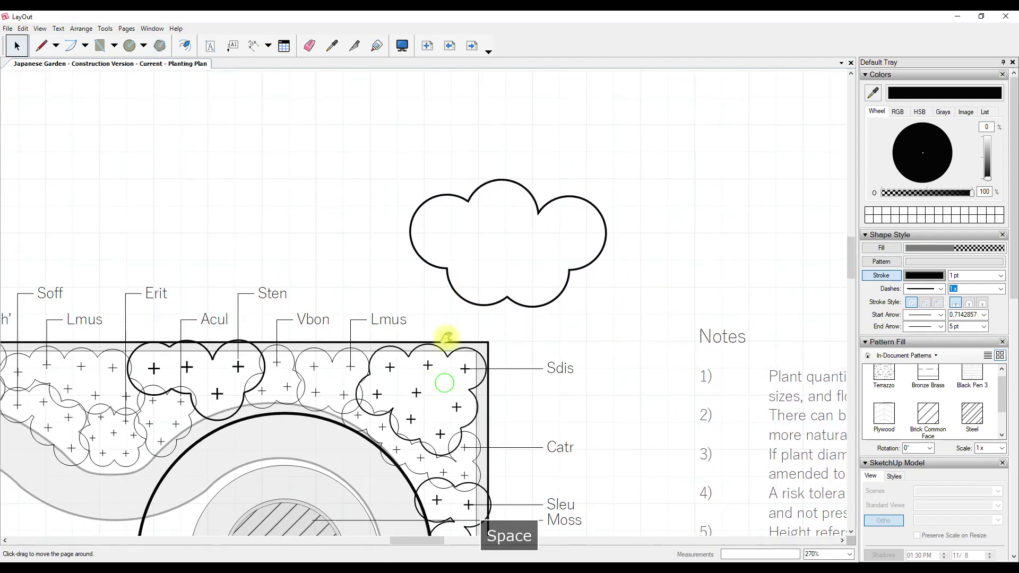
pyautogui.moveTo(448, 337); pyautogui.dragTo(595, 255, button='middle')
pyautogui.scroll(-4, 595, 254)
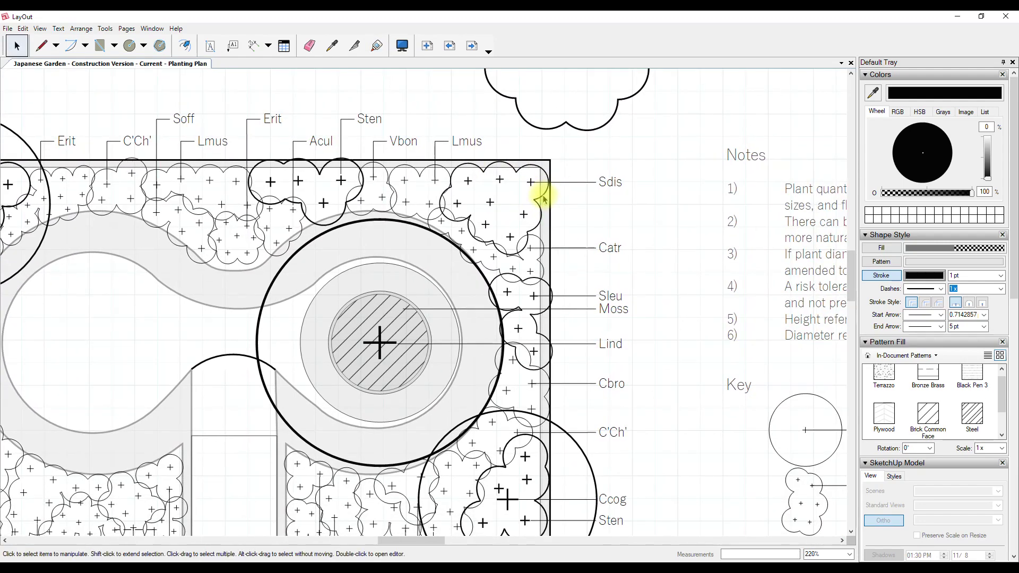
pyautogui.moveTo(542, 196); pyautogui.dragTo(605, 184, button='middle')
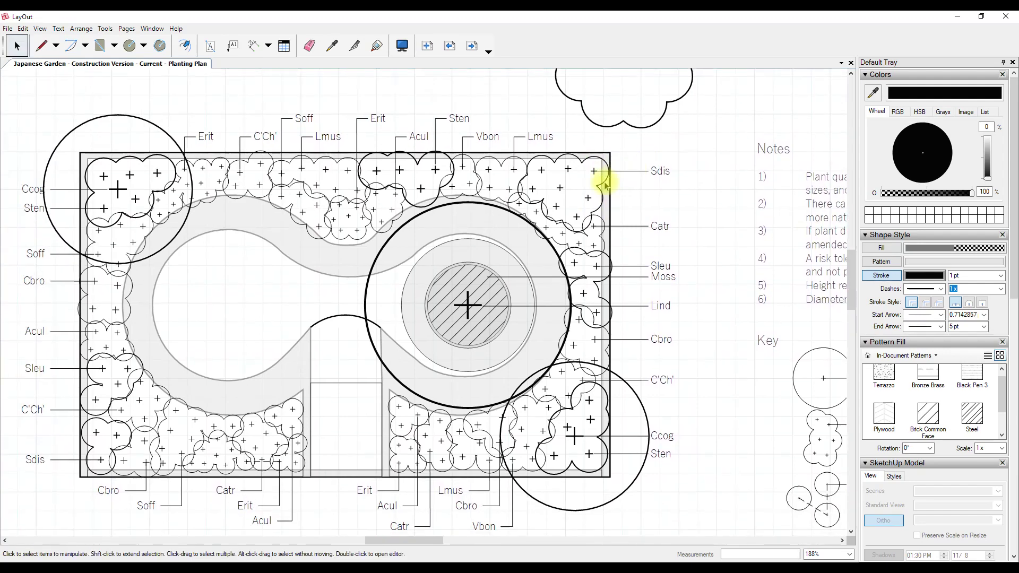
pyautogui.scroll(-2, 650, 169)
pyautogui.moveTo(657, 166); pyautogui.dragTo(629, 239, button='middle')
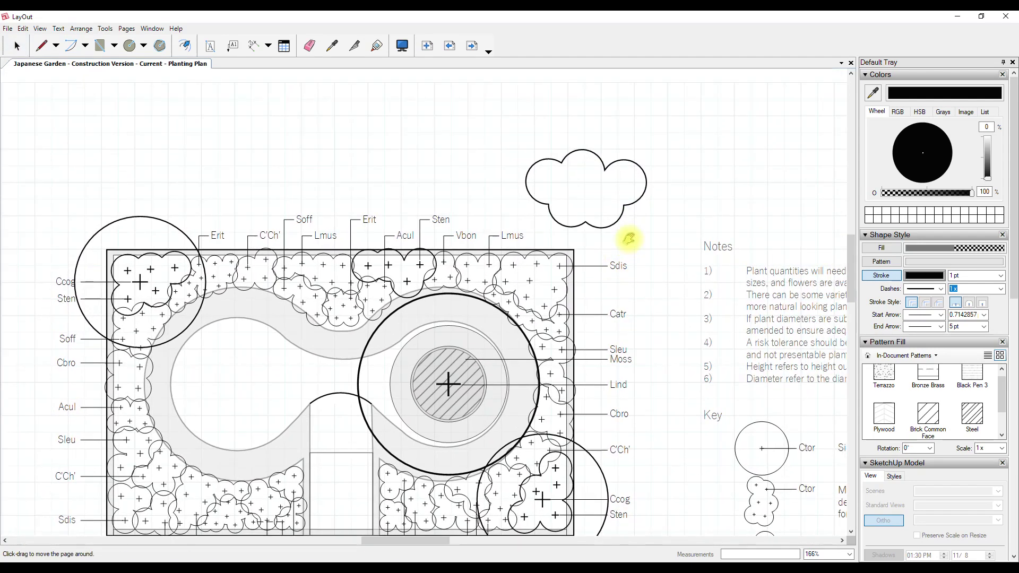
pyautogui.scroll(2, 613, 169)
pyautogui.click(613, 164)
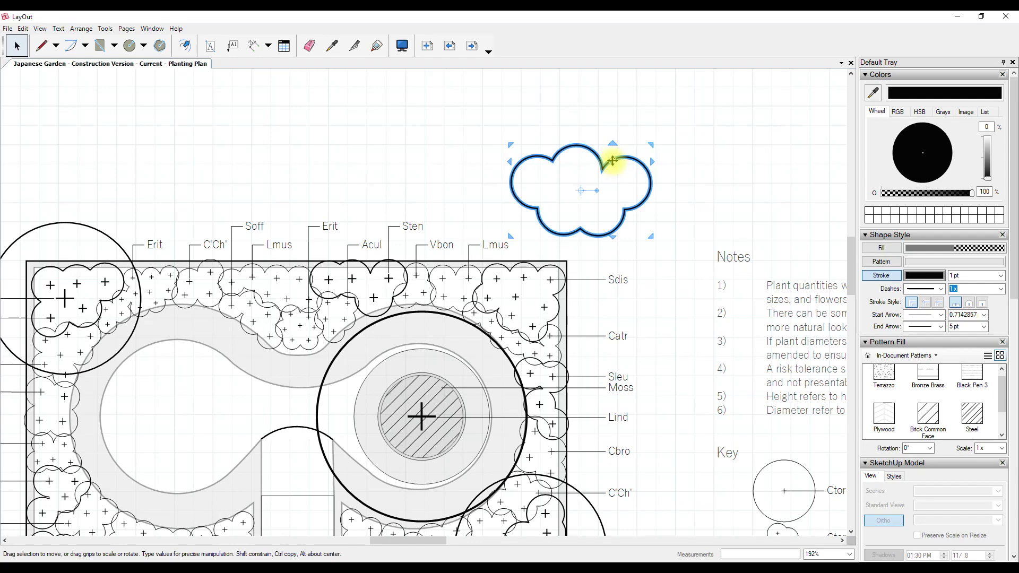
pyautogui.press('Delete')
pyautogui.scroll(-8, 310, 277)
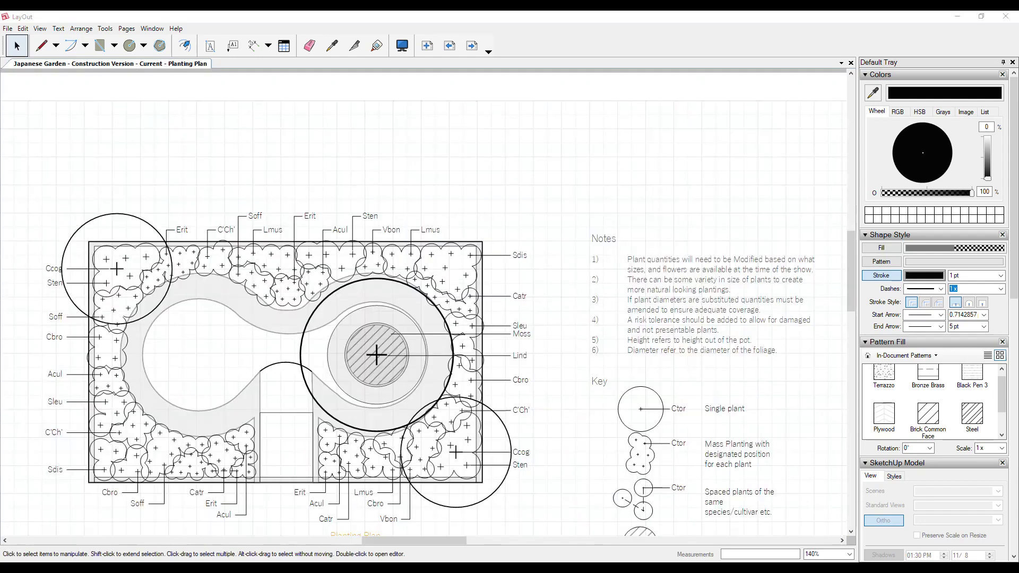
# Step: Pan the page to bring the pond slab construction detail above the Notes into view
pyautogui.scroll(4, 432, 152)
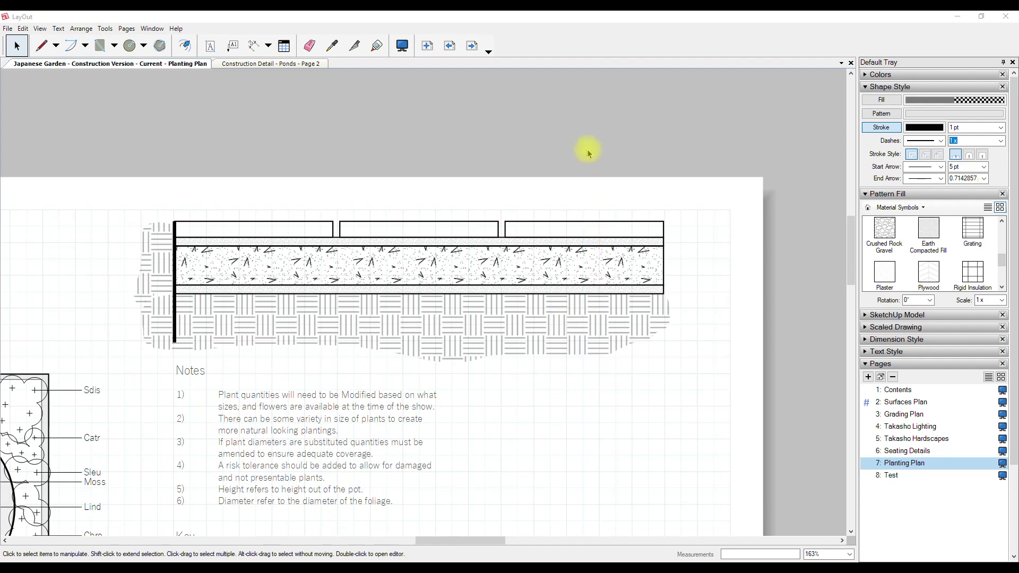
pyautogui.moveTo(707, 236); pyautogui.dragTo(628, 230, button='middle')
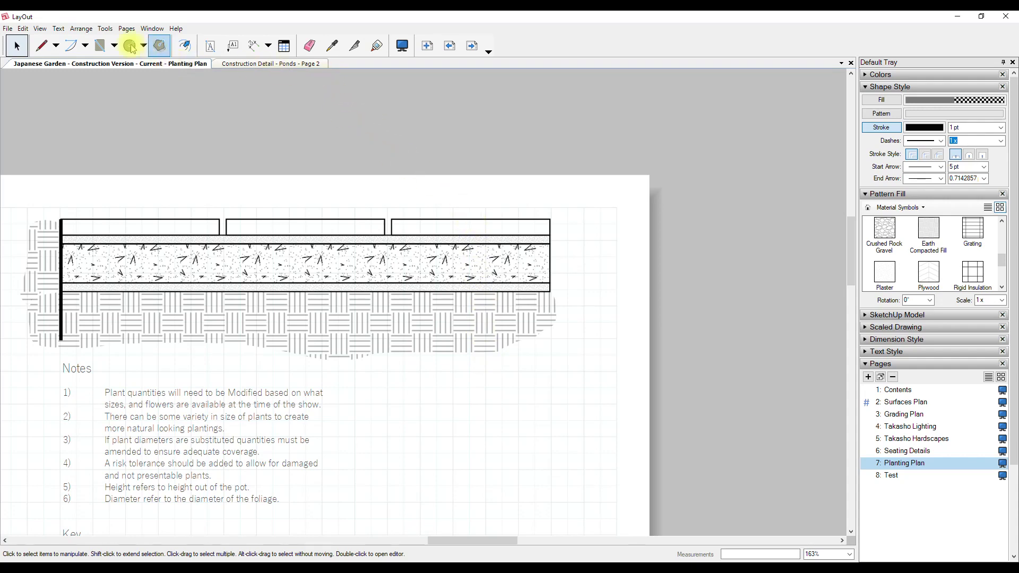
pyautogui.click(48, 50)
pyautogui.click(492, 200)
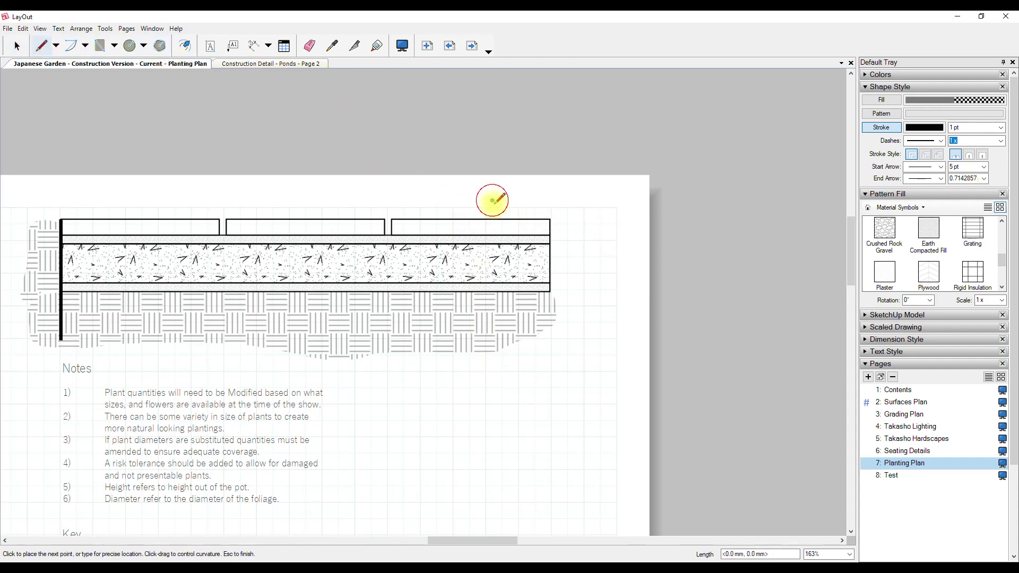
pyautogui.click(493, 267)
pyautogui.press('space')
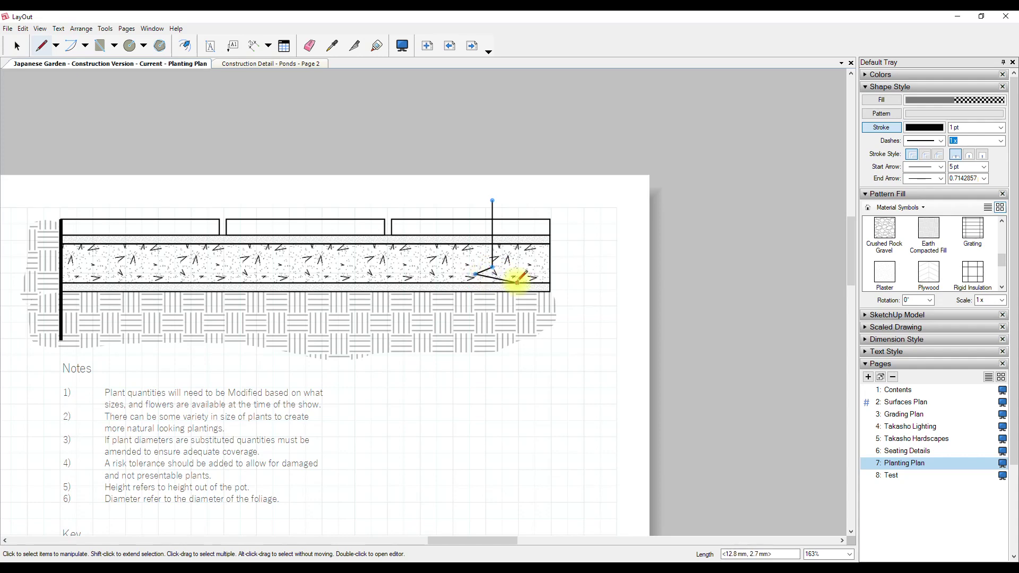
pyautogui.click(516, 283)
pyautogui.click(494, 291)
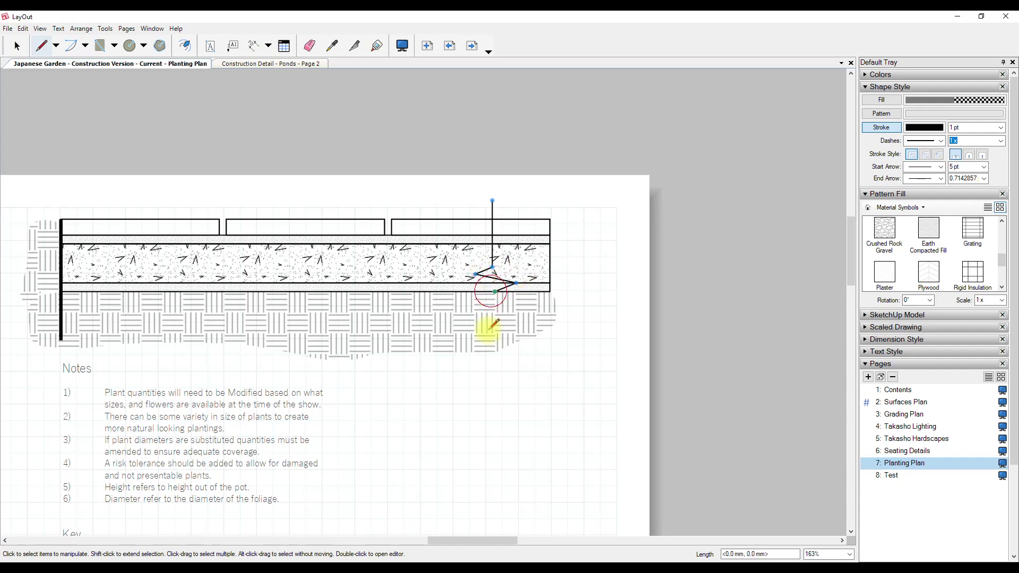
pyautogui.click(492, 395)
pyautogui.press('space')
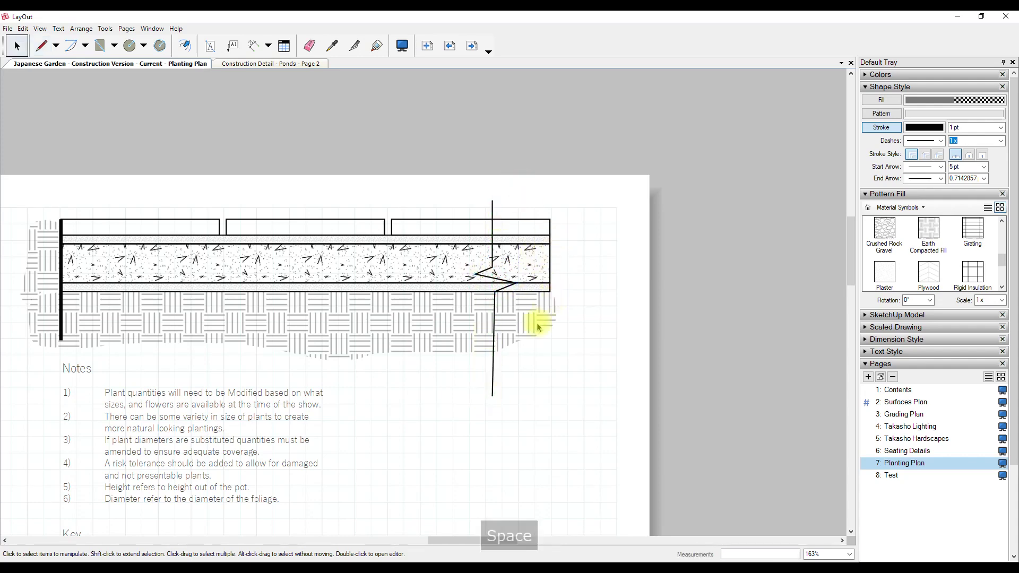
pyautogui.click(494, 323)
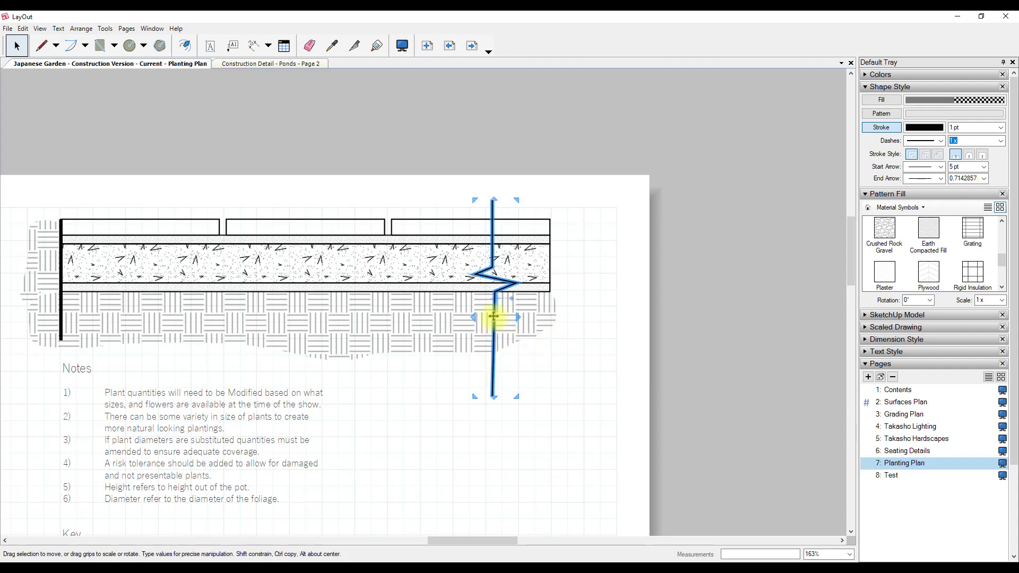
pyautogui.press('Delete')
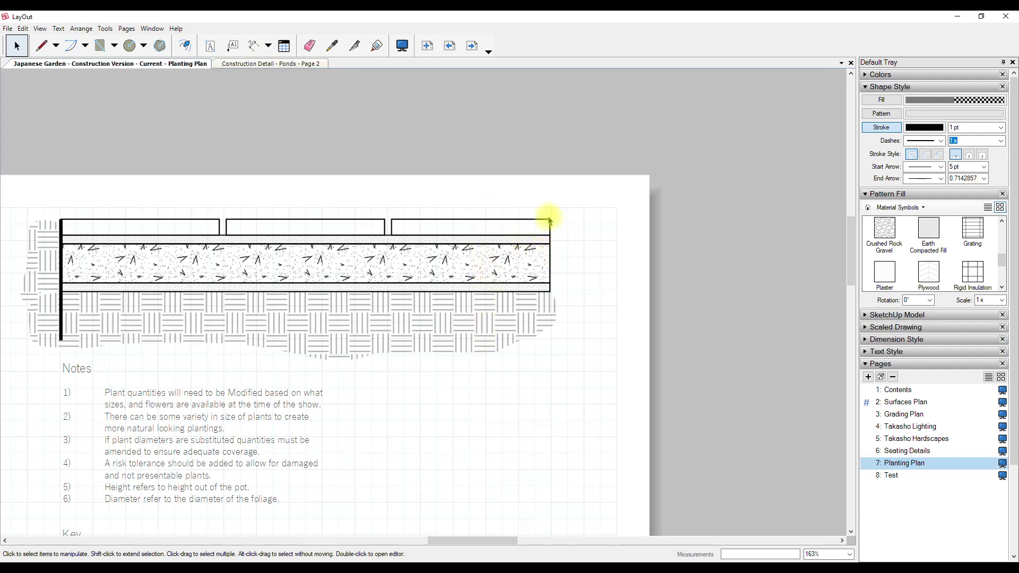
# Step: Split the slab lines at the right-hand cut and erase the lines and hatching beyond it
pyautogui.click(356, 52)
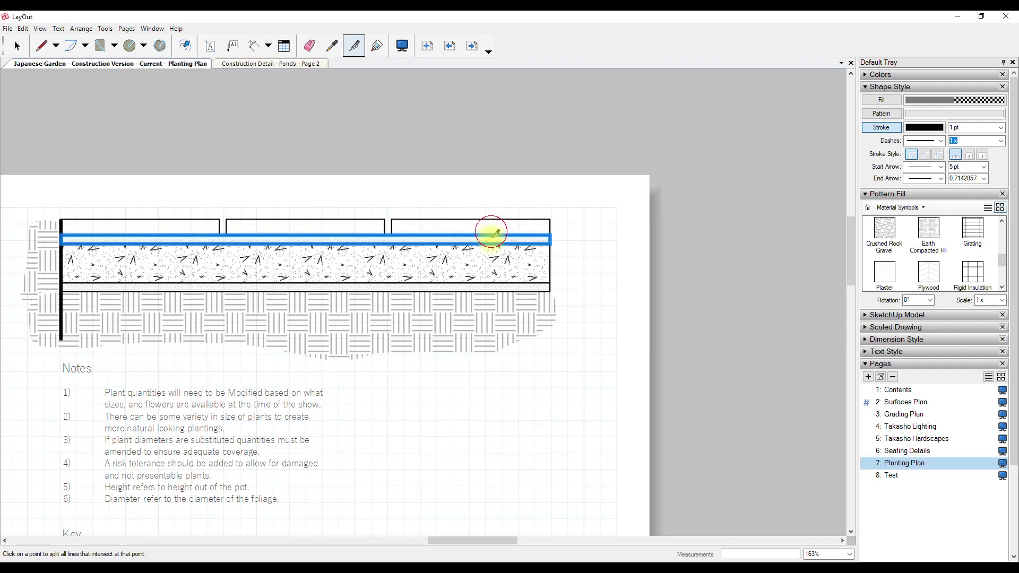
pyautogui.click(490, 284)
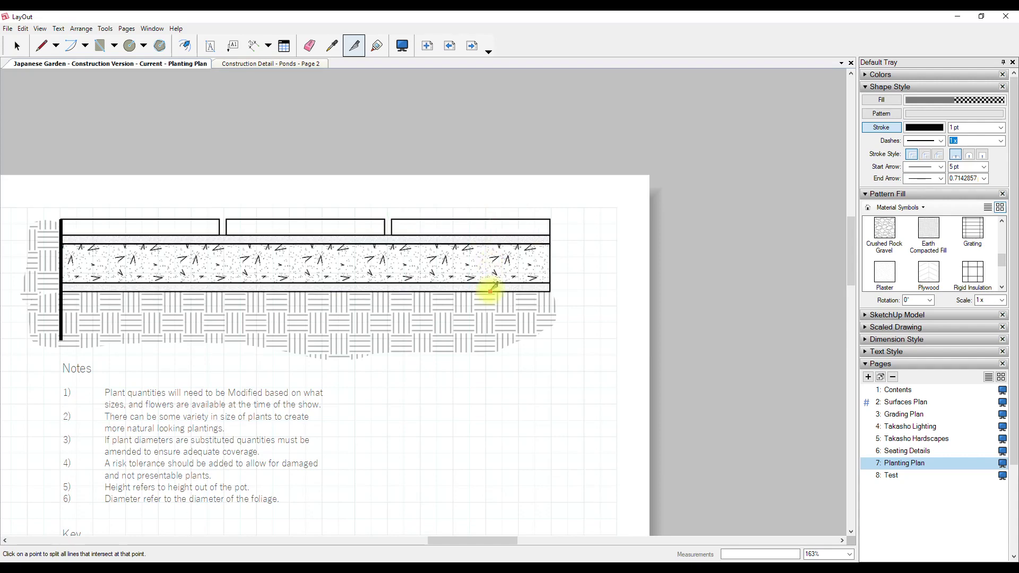
pyautogui.press('space')
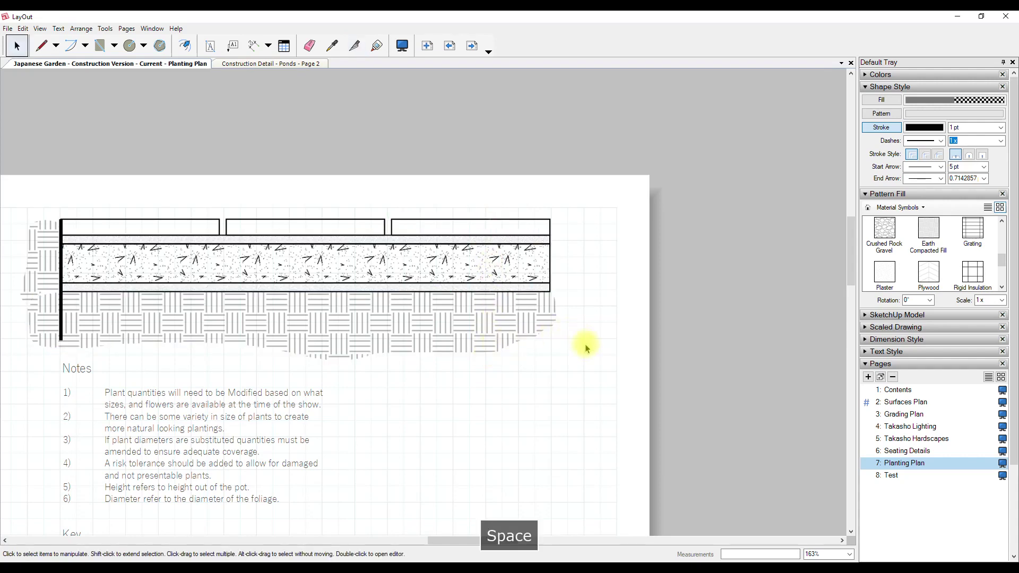
pyautogui.press('e')
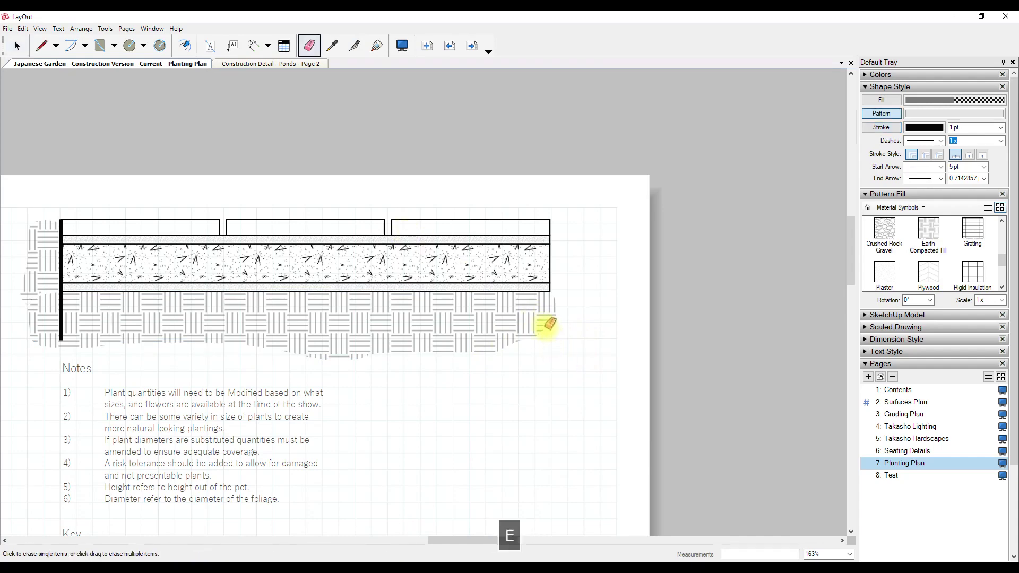
pyautogui.moveTo(546, 293)
pyautogui.mouseDown()
pyautogui.moveTo(548, 216)
pyautogui.moveTo(577, 209)
pyautogui.mouseUp()
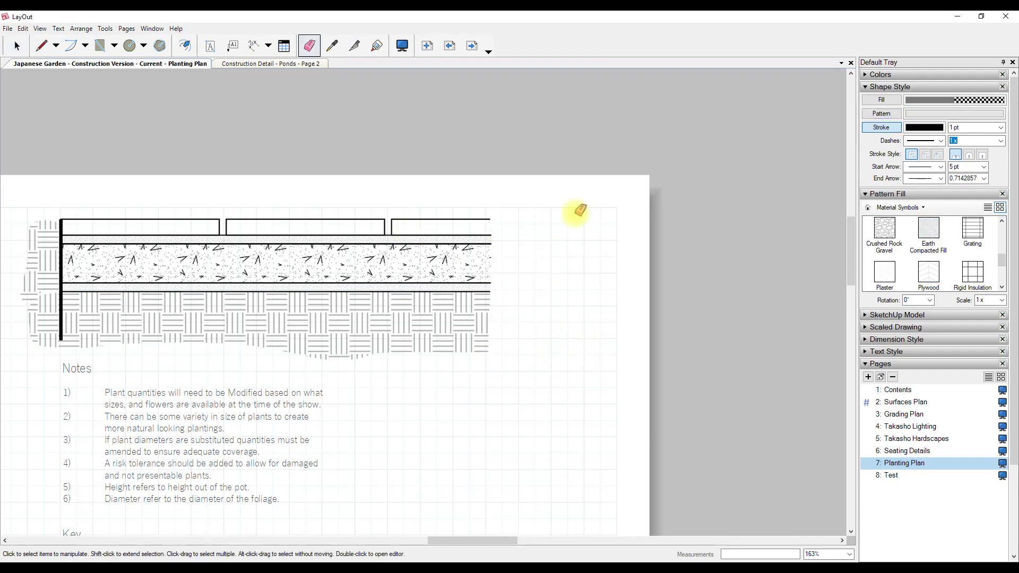
pyautogui.press('space')
# Step: Pan and zoom to inspect the open cut ends beside the planting plan
pyautogui.scroll(2, 492, 224)
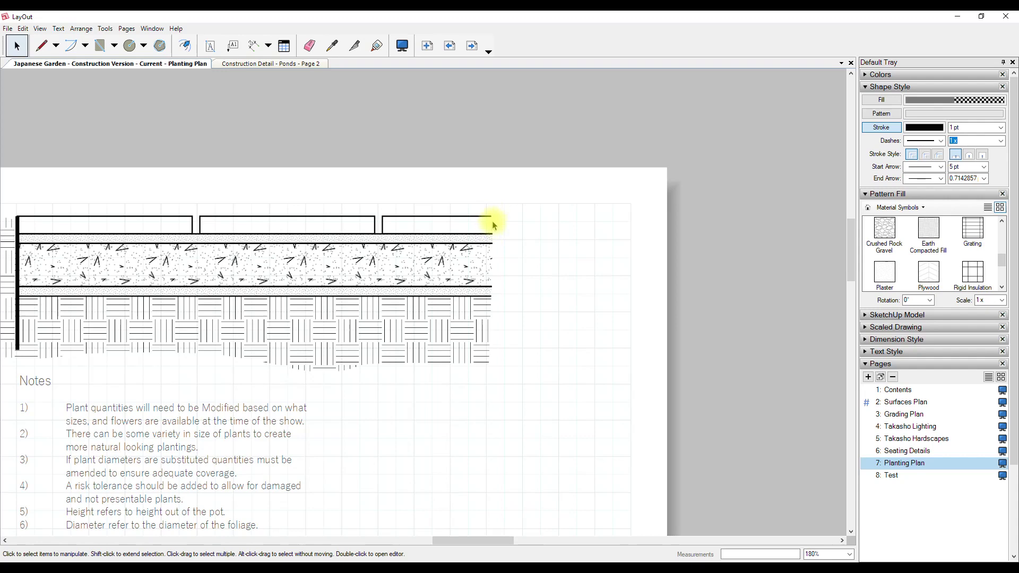
pyautogui.moveTo(551, 273); pyautogui.dragTo(621, 279, button='middle')
pyautogui.scroll(-1, 573, 275)
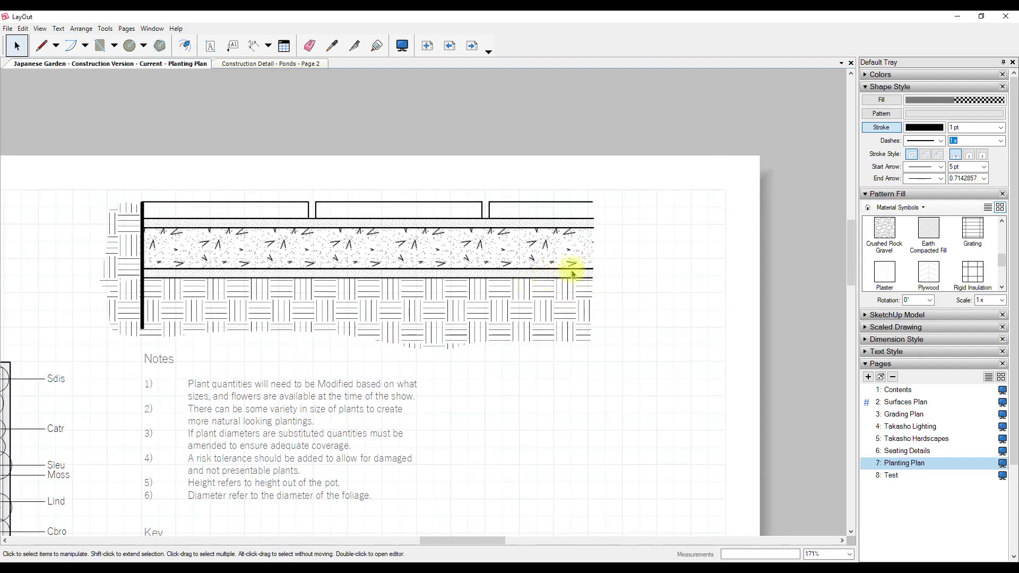
pyautogui.moveTo(639, 320); pyautogui.dragTo(668, 342, button='middle')
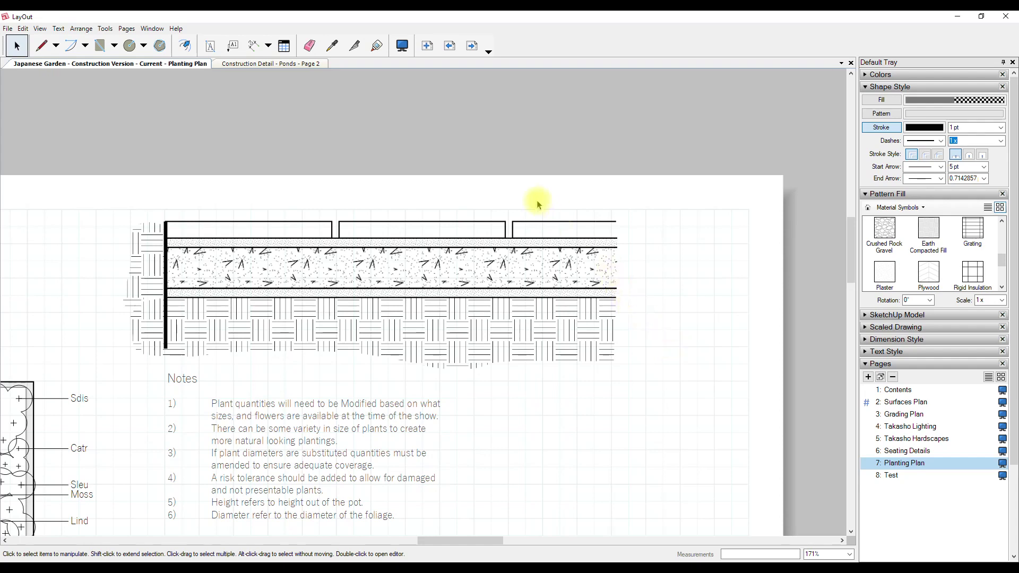
pyautogui.scroll(-2, 537, 199)
pyautogui.moveTo(421, 273); pyautogui.dragTo(511, 188, button='middle')
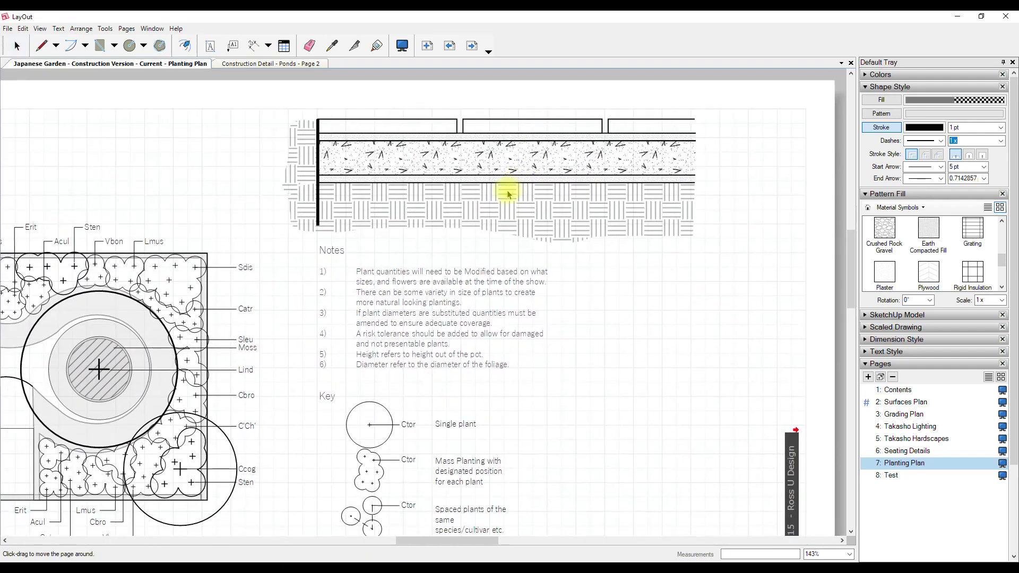